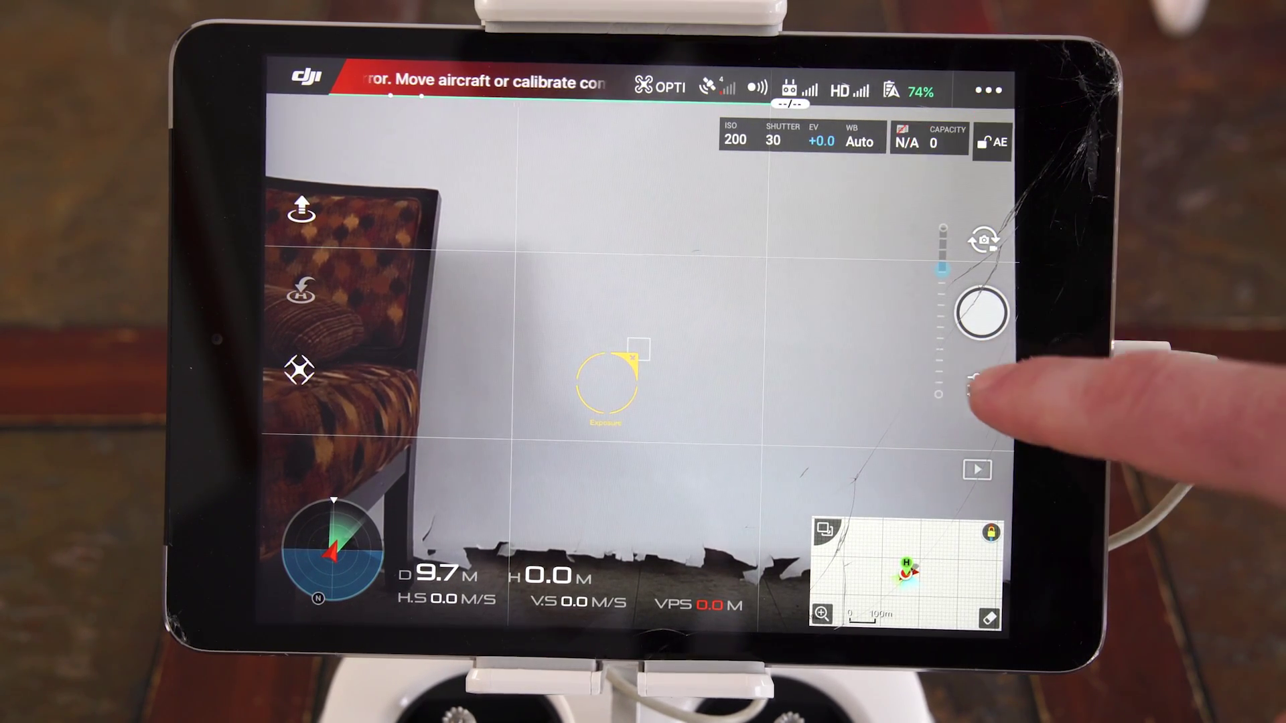
- In DJI GO camera settings, keep 4:3 image size and Auto white balance, then view image format options
{"action": "left_click", "coordinate": [974, 385]}
{"action": "left_click", "coordinate": [718, 173]}
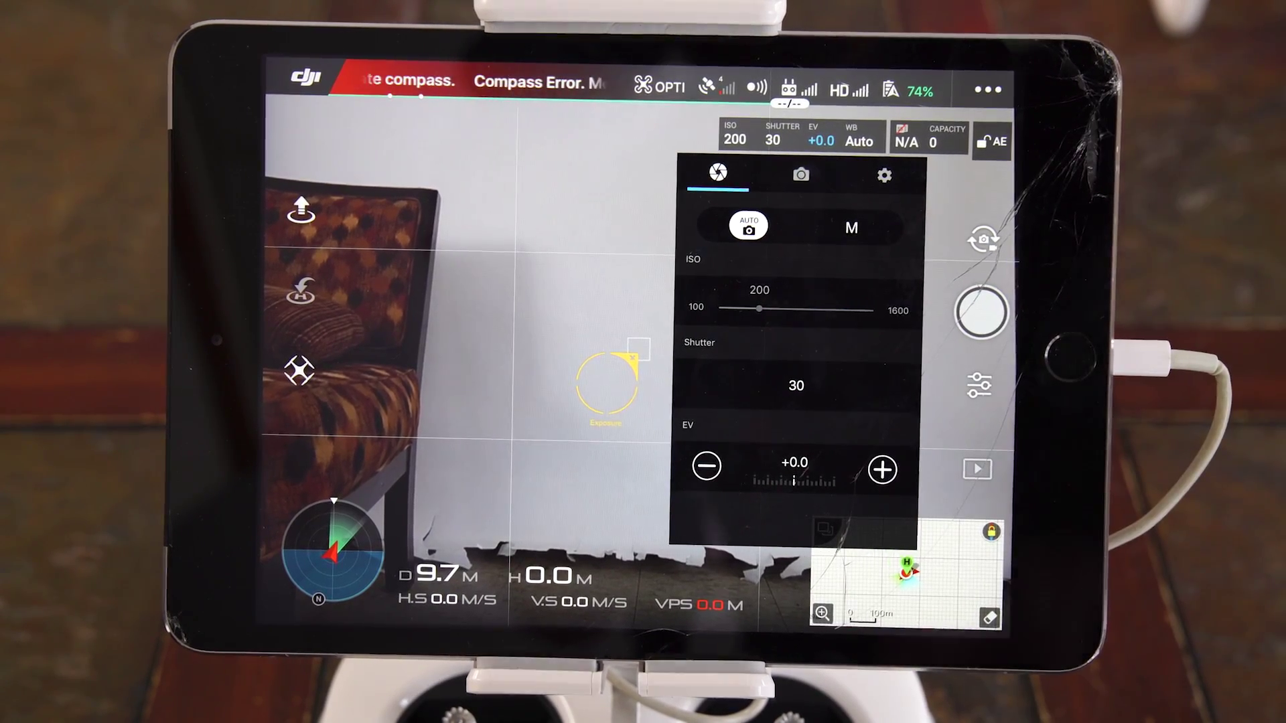
{"action": "left_click", "coordinate": [800, 174]}
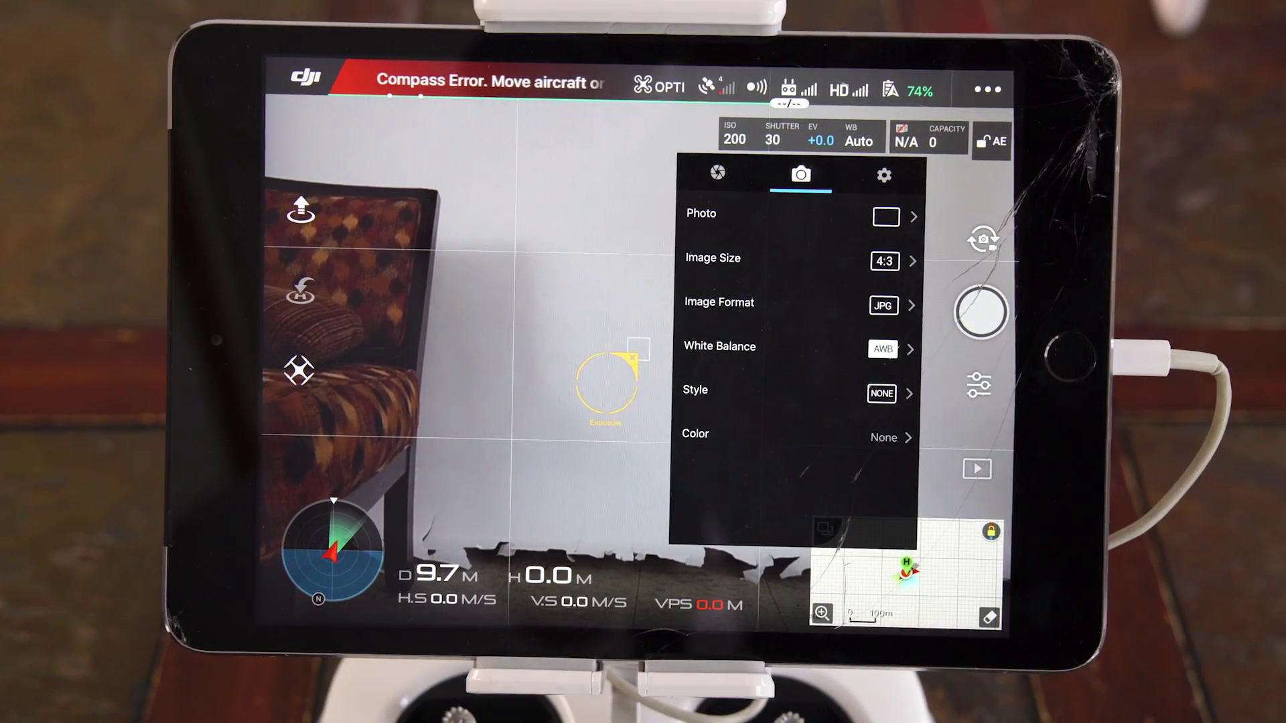
{"action": "left_click", "coordinate": [884, 261]}
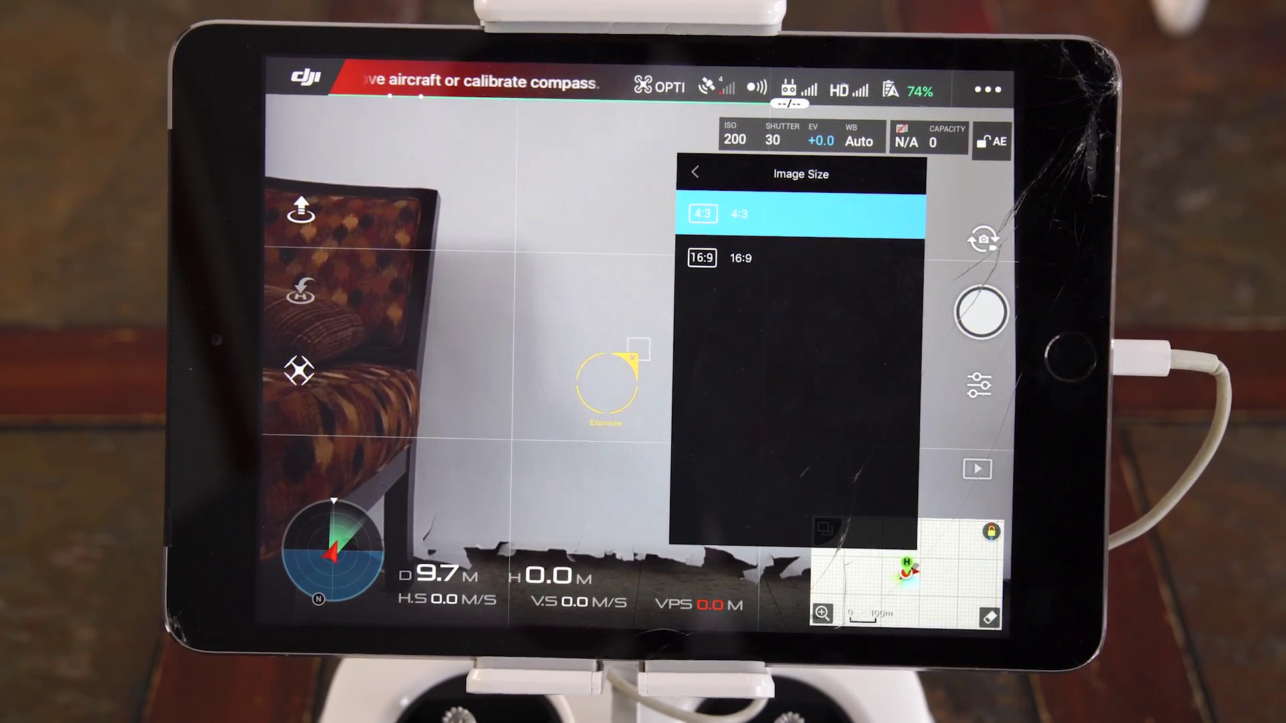
{"action": "left_click", "coordinate": [689, 173]}
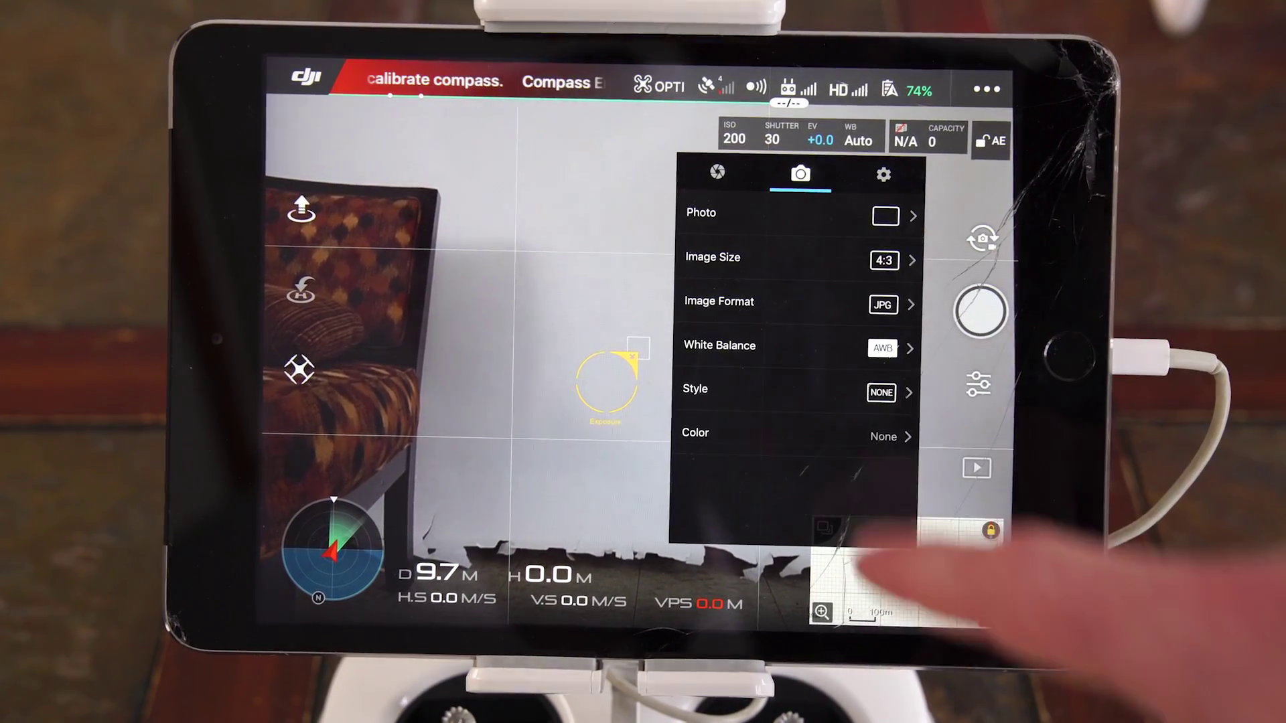
{"action": "left_click", "coordinate": [870, 347]}
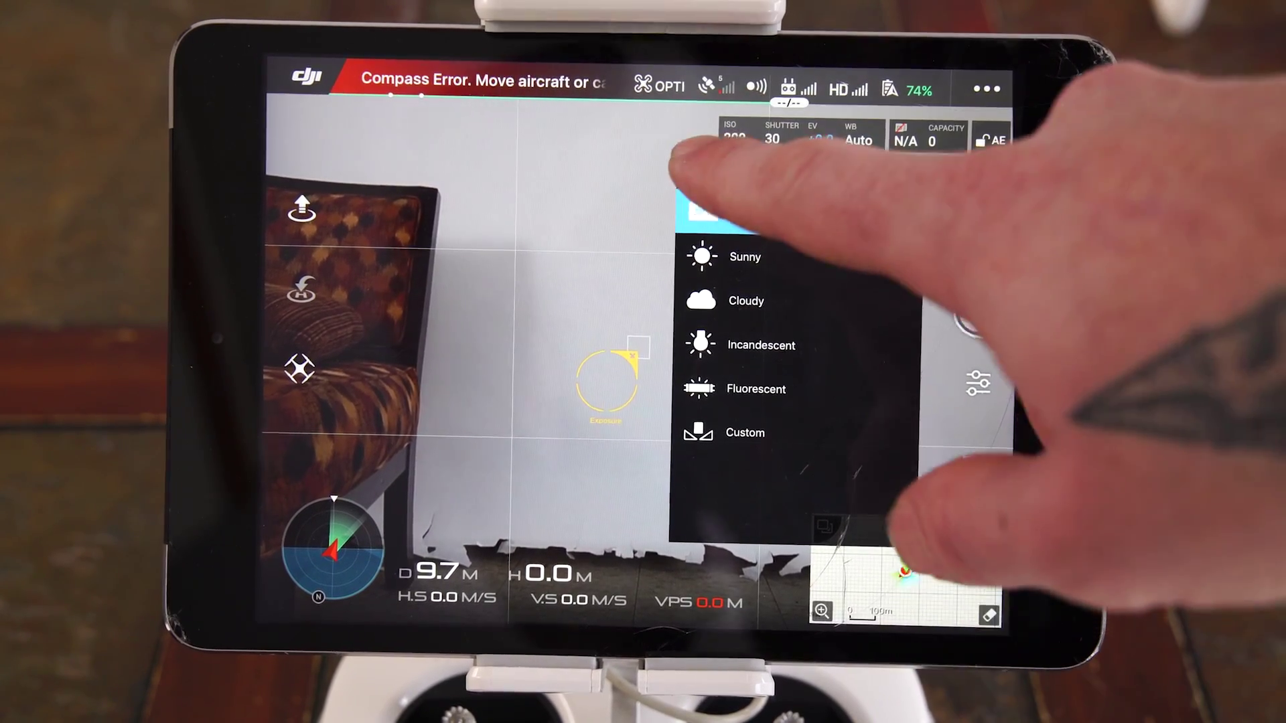
{"action": "left_click", "coordinate": [694, 171]}
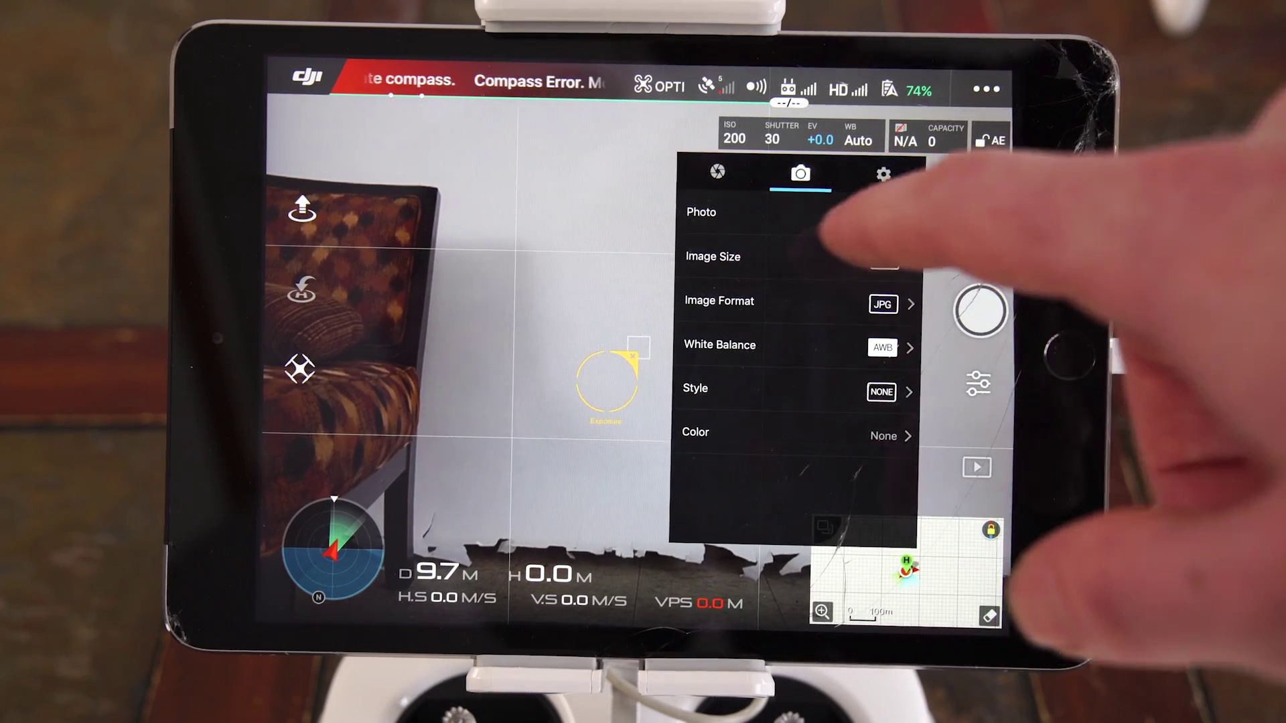
{"action": "left_click", "coordinate": [864, 300]}
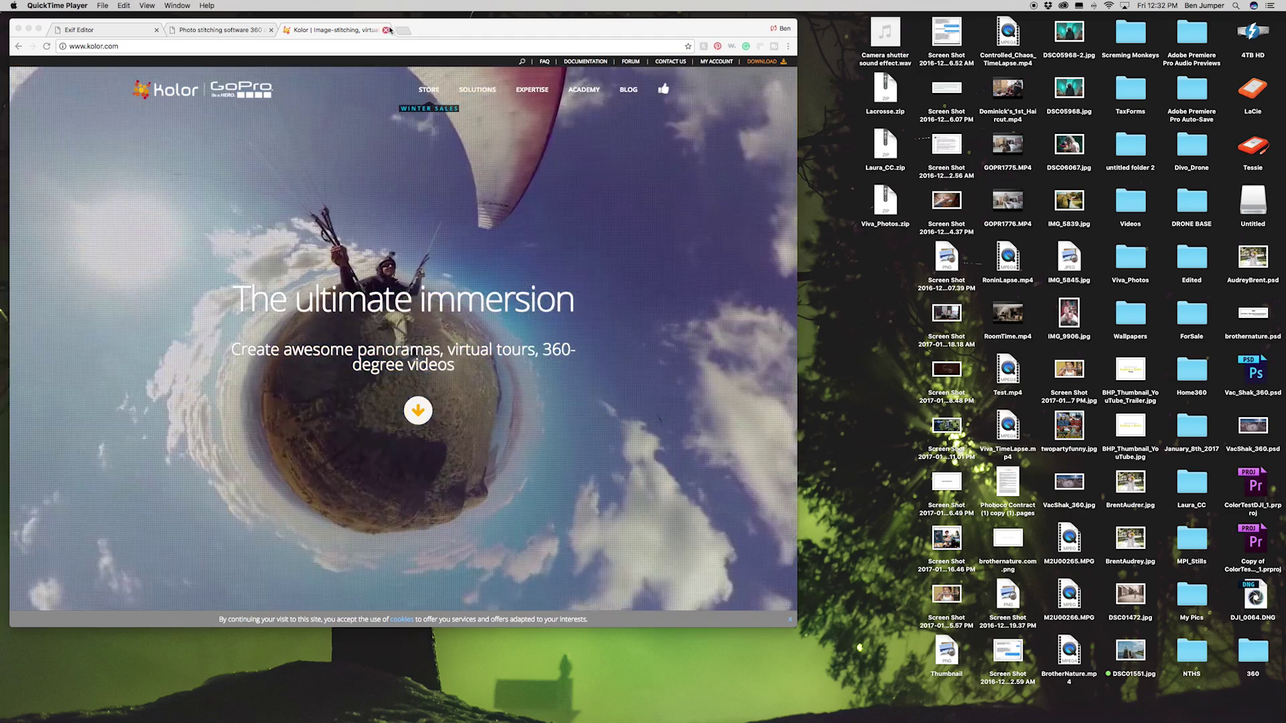
- Close the Kolor website tab in Chrome
{"action": "left_click", "coordinate": [386, 30]}
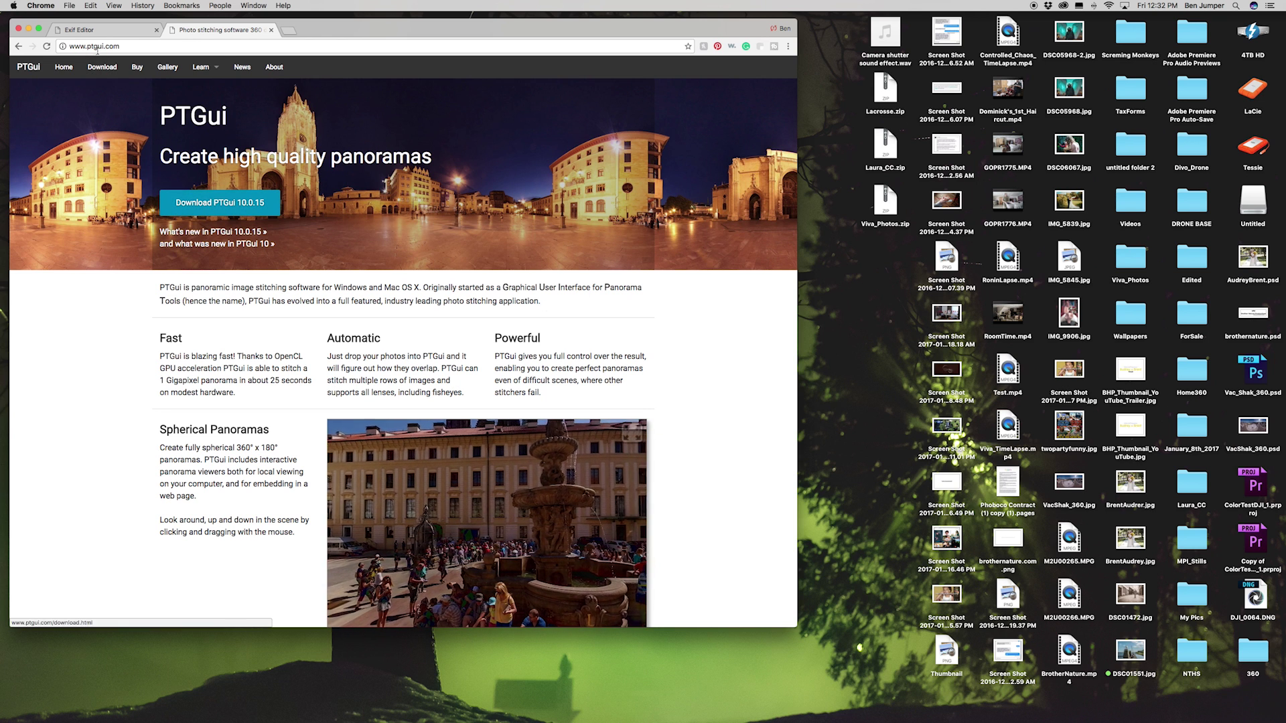
- Close the PTGui web page with Cmd+W and switch to Finder's 360_Pictures folder
{"action": "mouse_move", "coordinate": [201, 67]}
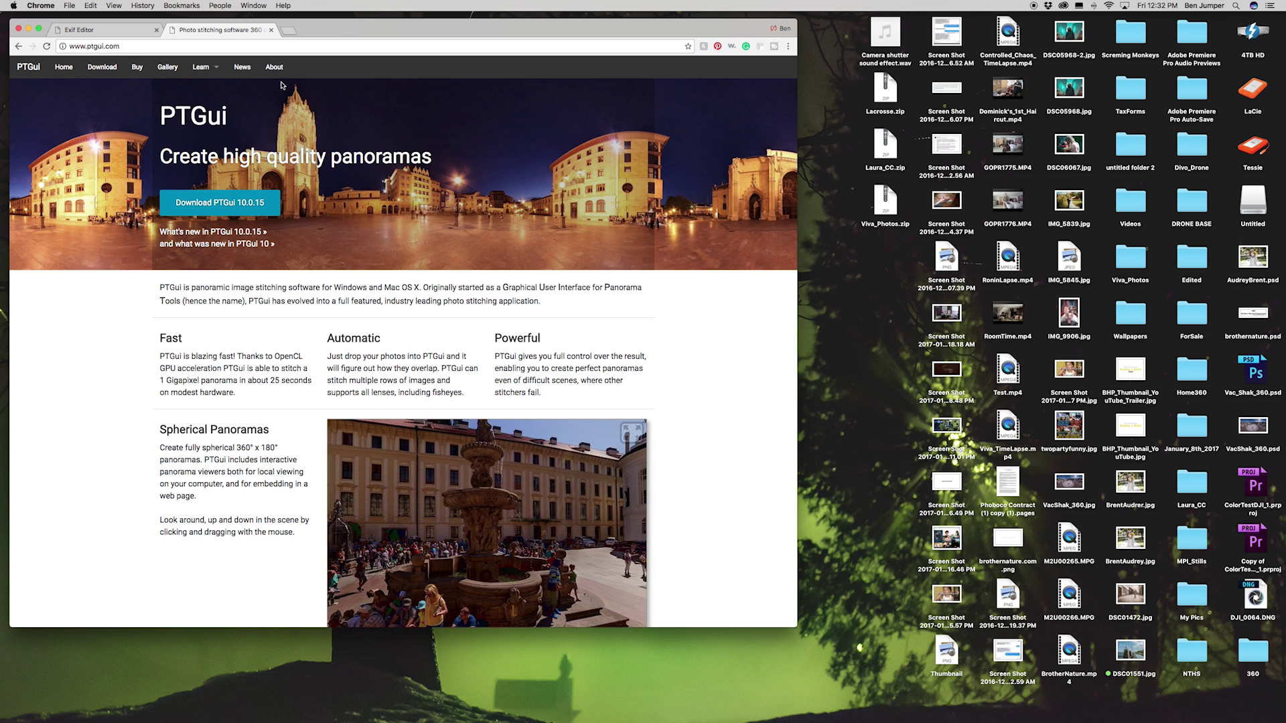
{"action": "key", "text": "super+w"}
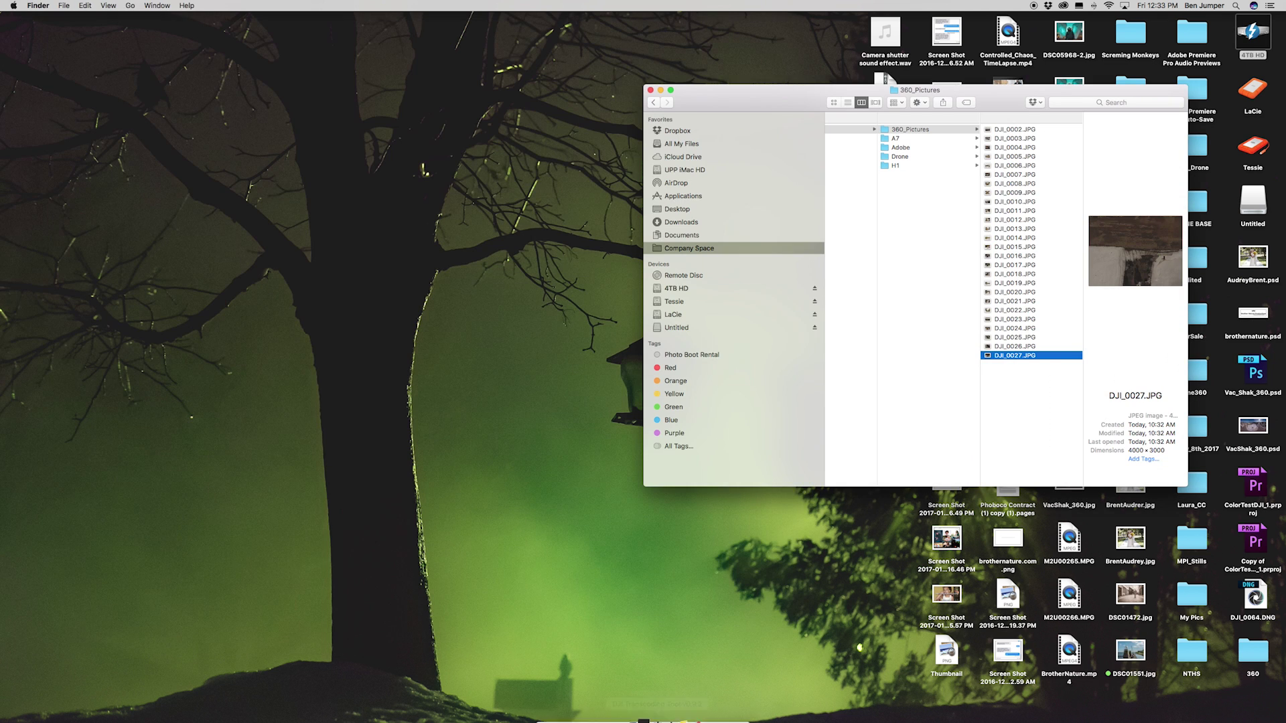
{"action": "mouse_move", "coordinate": [669, 700]}
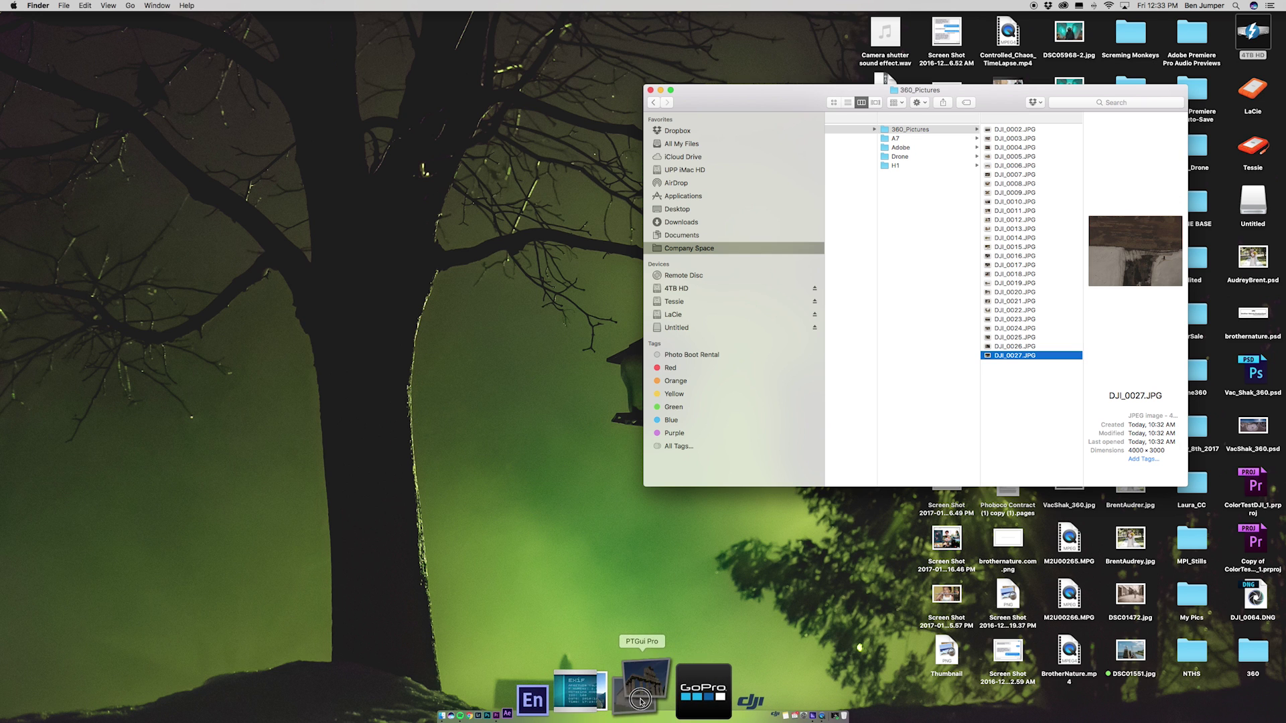
- Launch PTGui Pro and move its project window up and to the right
{"action": "left_click", "coordinate": [641, 700]}
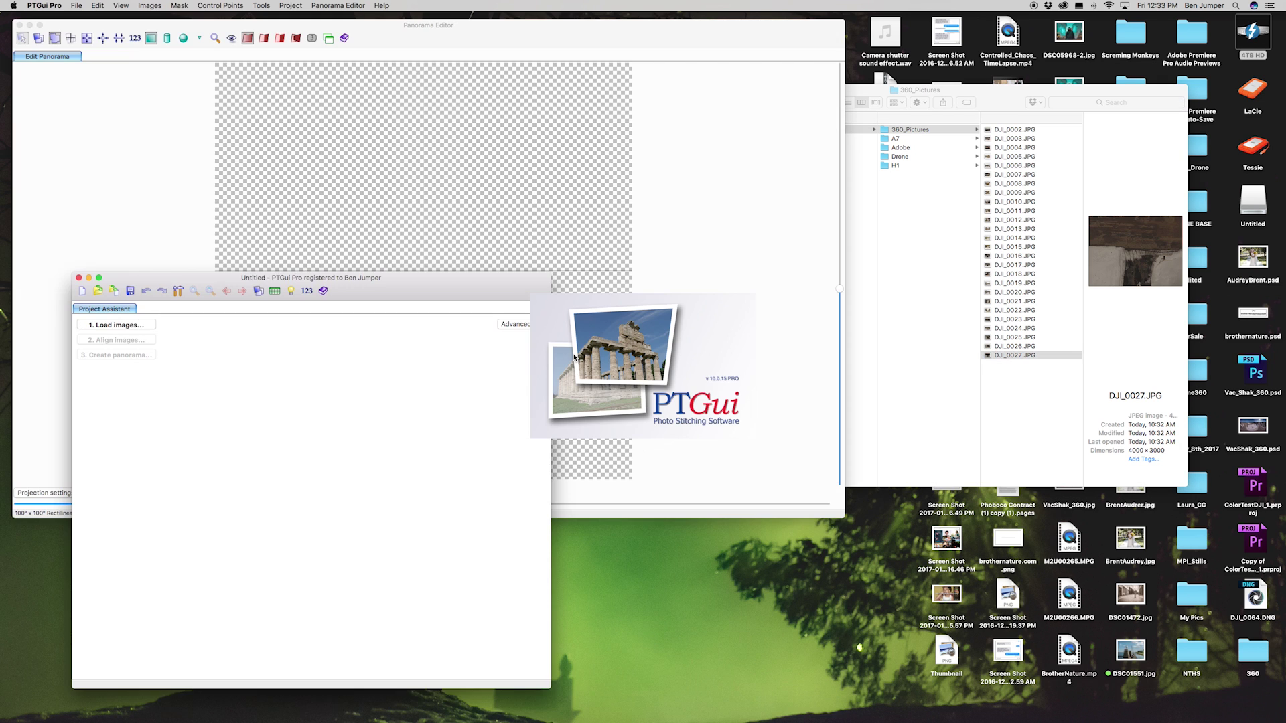
{"action": "left_click_drag", "start_coordinate": [188, 281], "coordinate": [178, 172]}
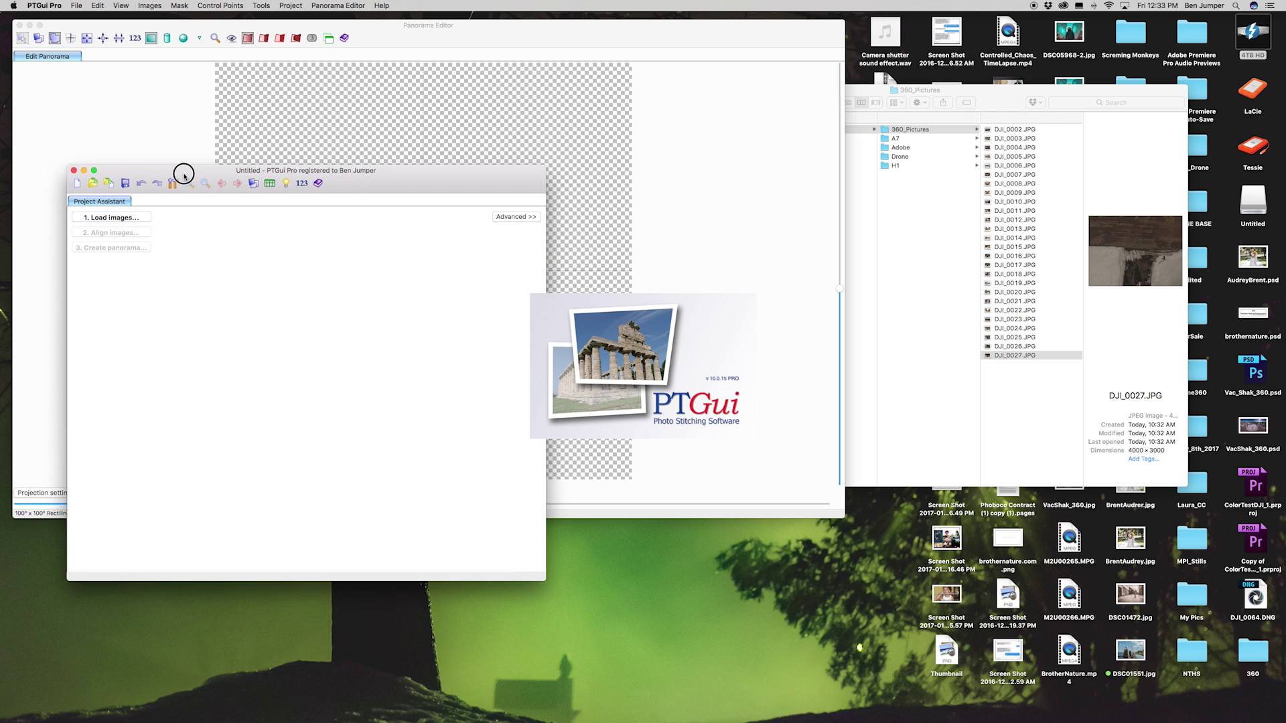
{"action": "left_click_drag", "start_coordinate": [412, 183], "coordinate": [576, 218]}
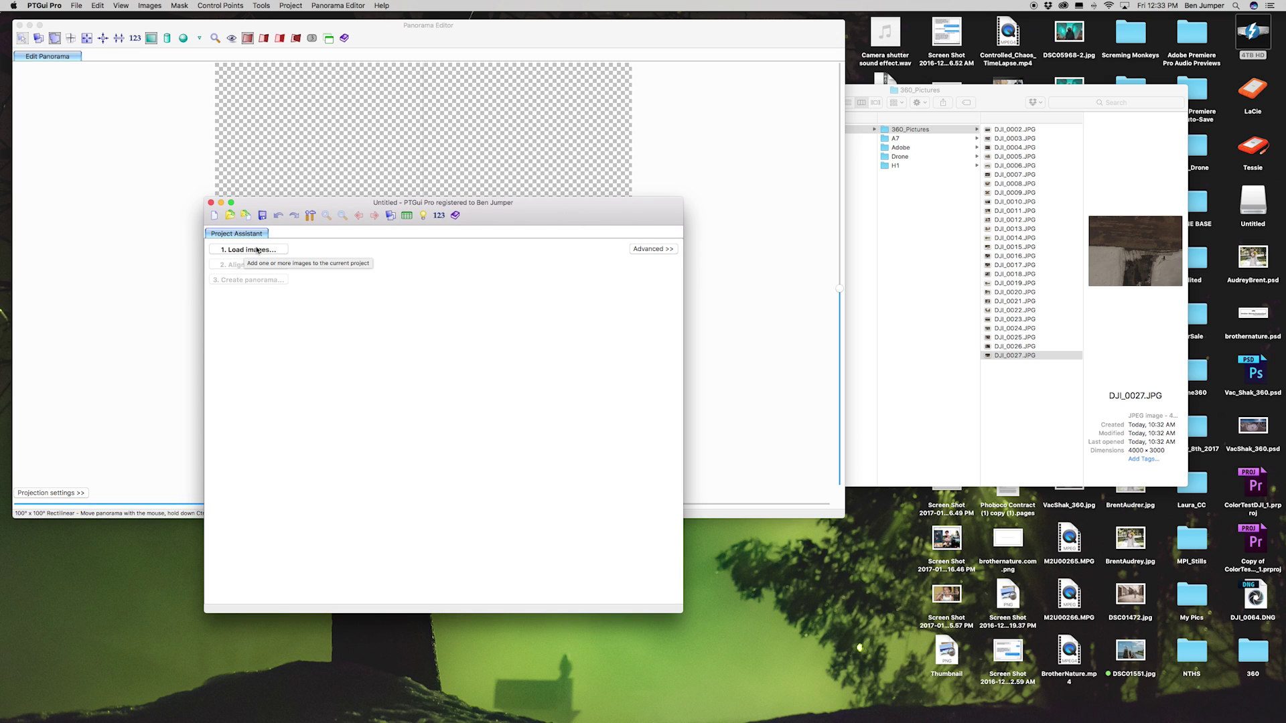
- Browse Company Space, Tutorials and 360_Drone to reach the 360_Pictures folder
{"action": "left_click", "coordinate": [257, 250]}
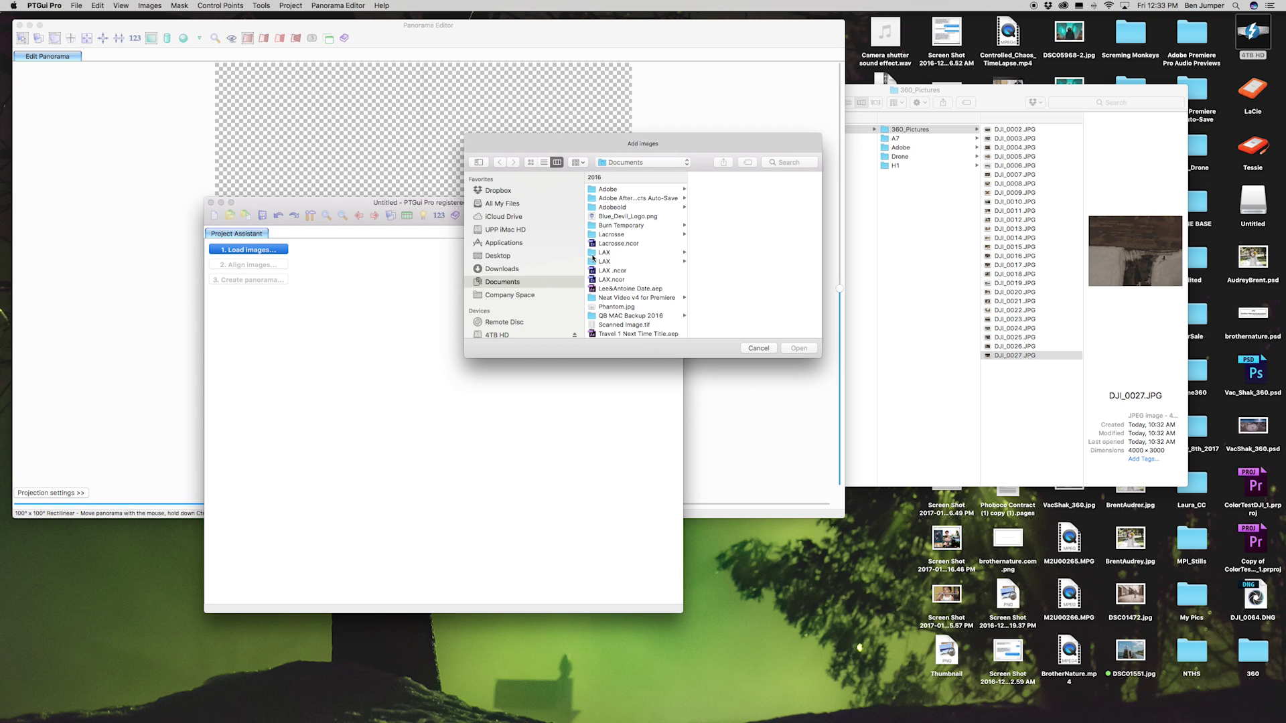
{"action": "scroll", "coordinate": [531, 263], "scroll_direction": "down", "scroll_amount": 5}
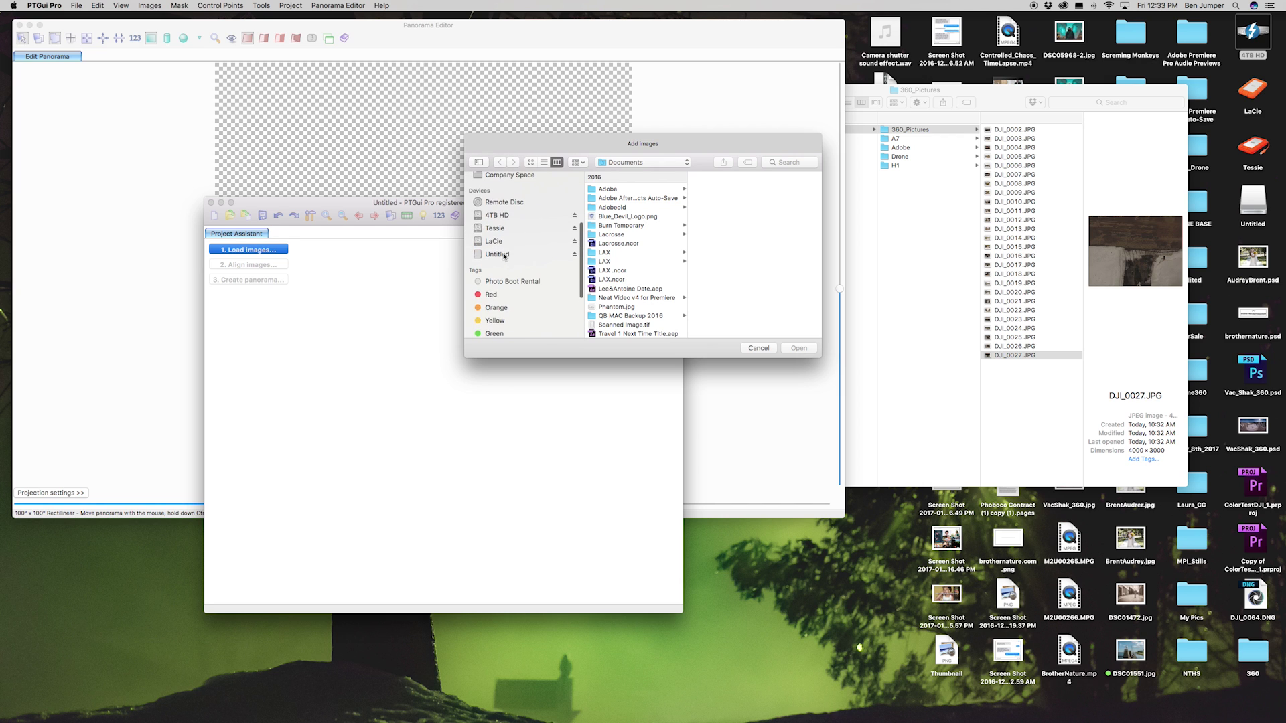
{"action": "left_click", "coordinate": [505, 222]}
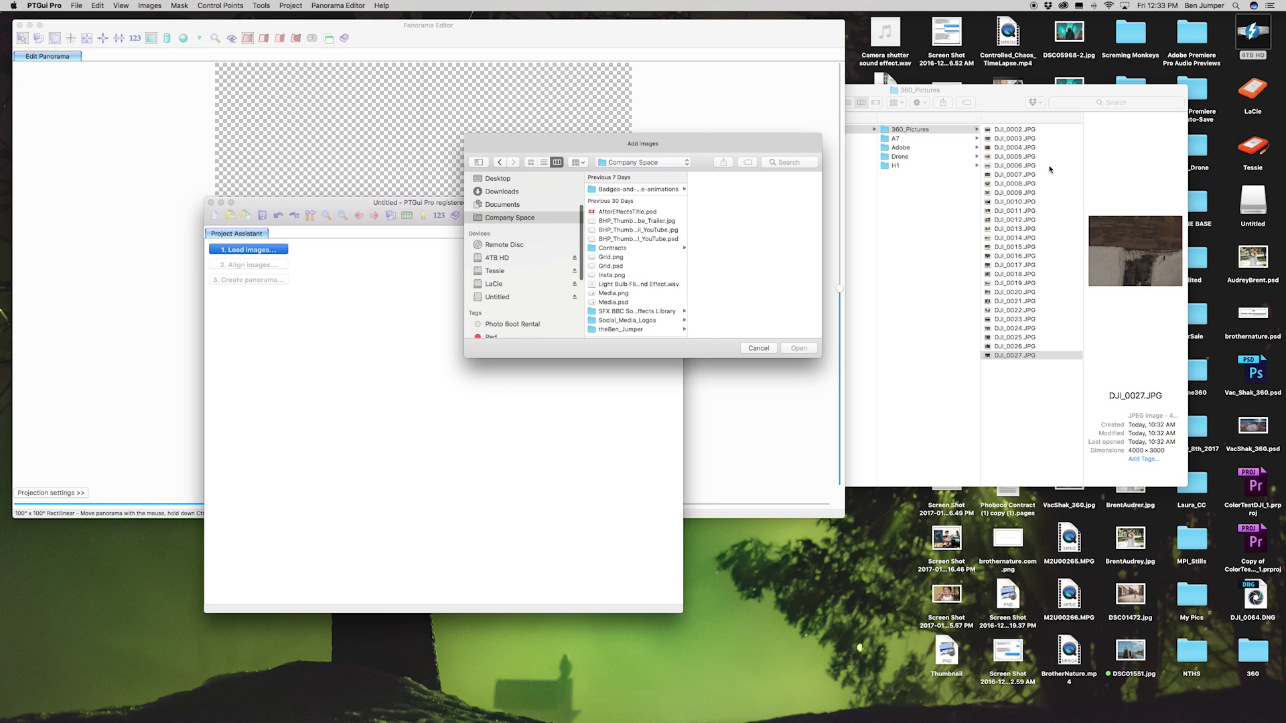
{"action": "scroll", "coordinate": [642, 238], "scroll_direction": "down", "scroll_amount": 5}
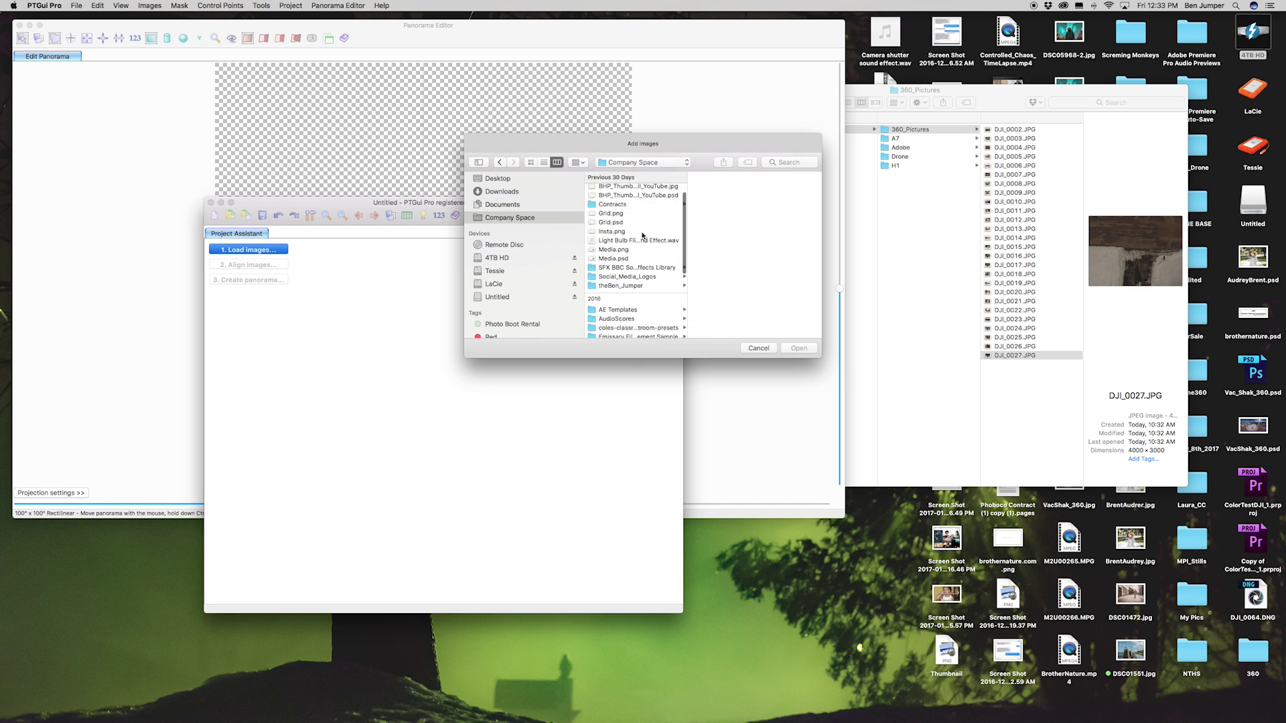
{"action": "scroll", "coordinate": [642, 238], "scroll_direction": "up", "scroll_amount": 5}
{"action": "scroll", "coordinate": [641, 248], "scroll_direction": "down", "scroll_amount": 5}
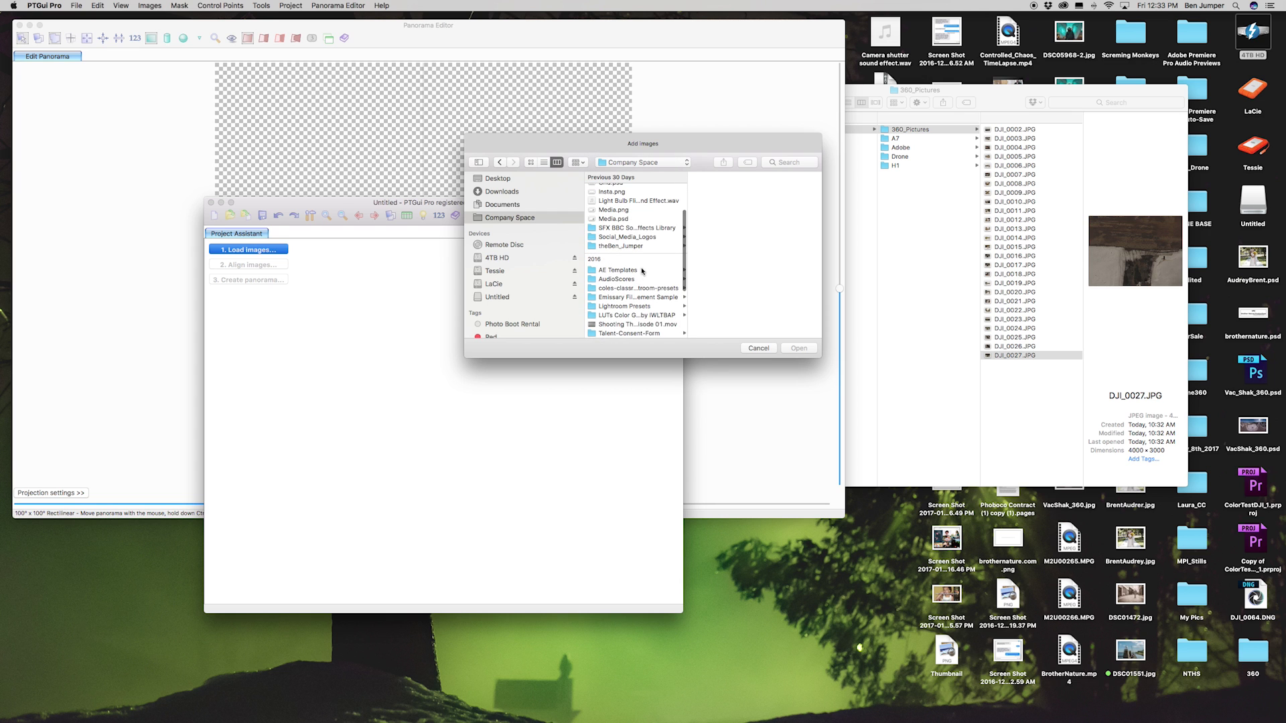
{"action": "scroll", "coordinate": [641, 271], "scroll_direction": "up", "scroll_amount": 4}
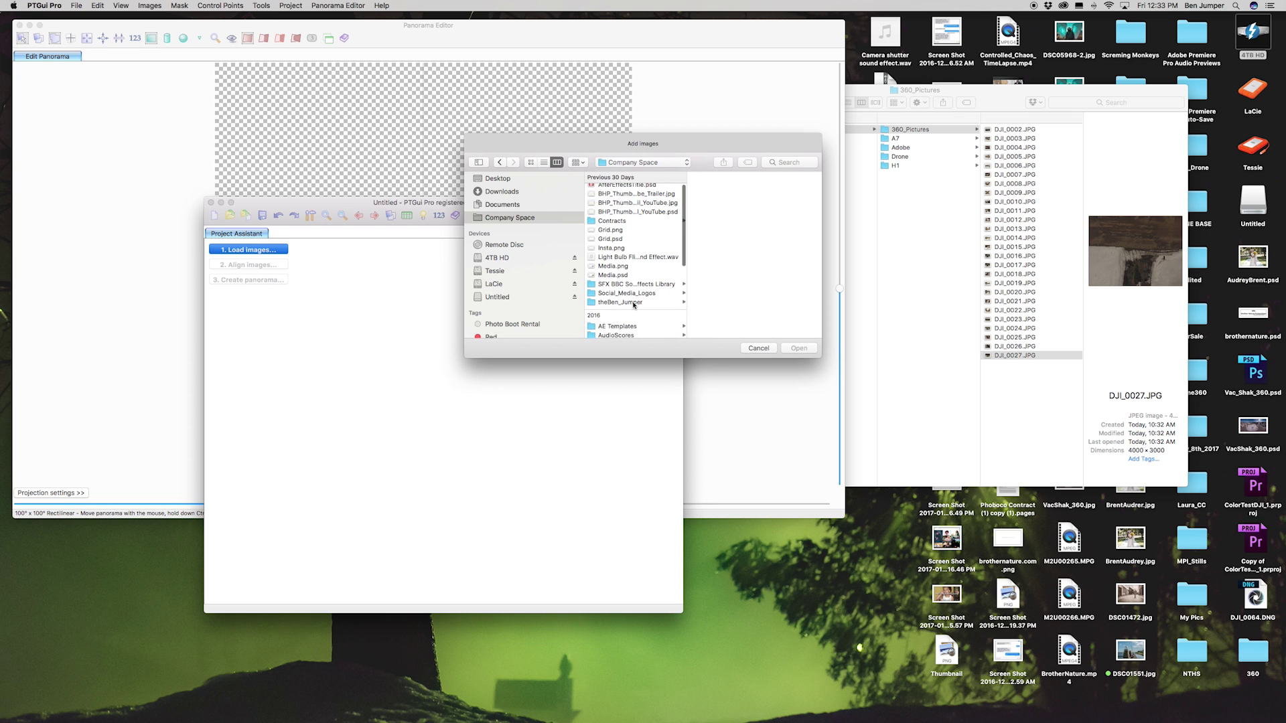
{"action": "left_click", "coordinate": [634, 303]}
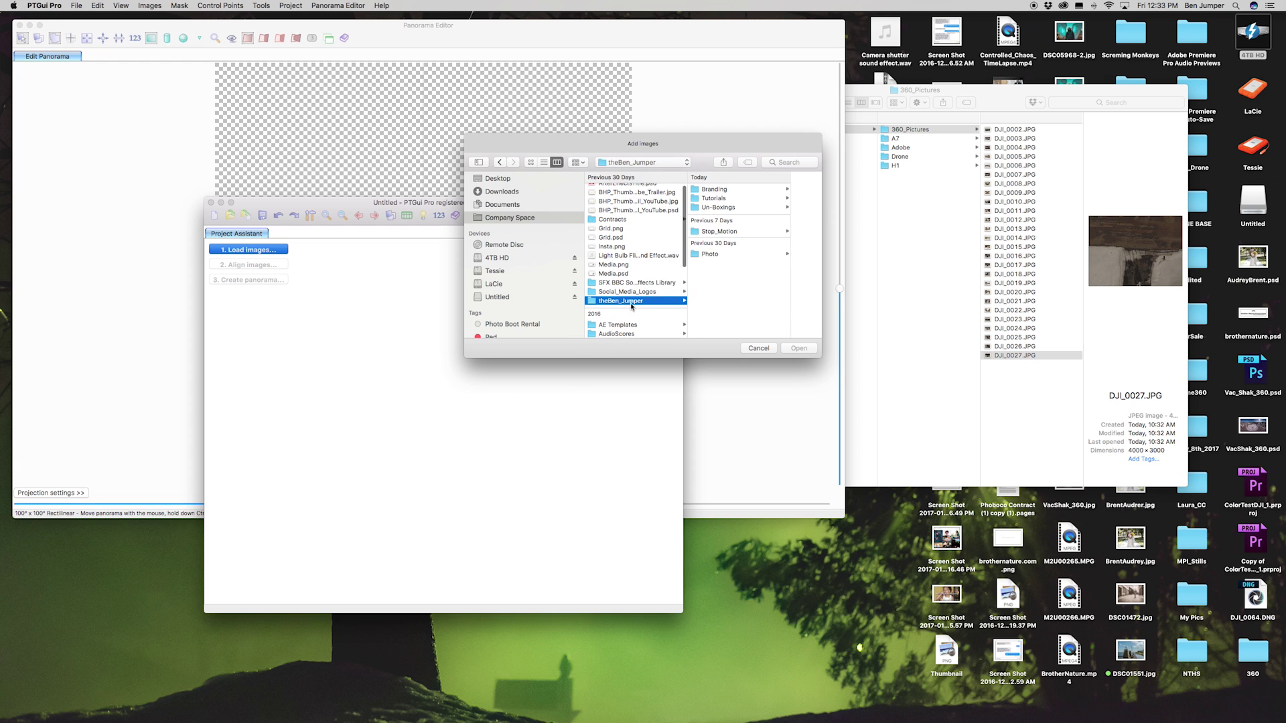
{"action": "left_click", "coordinate": [711, 198]}
{"action": "left_click", "coordinate": [752, 189]}
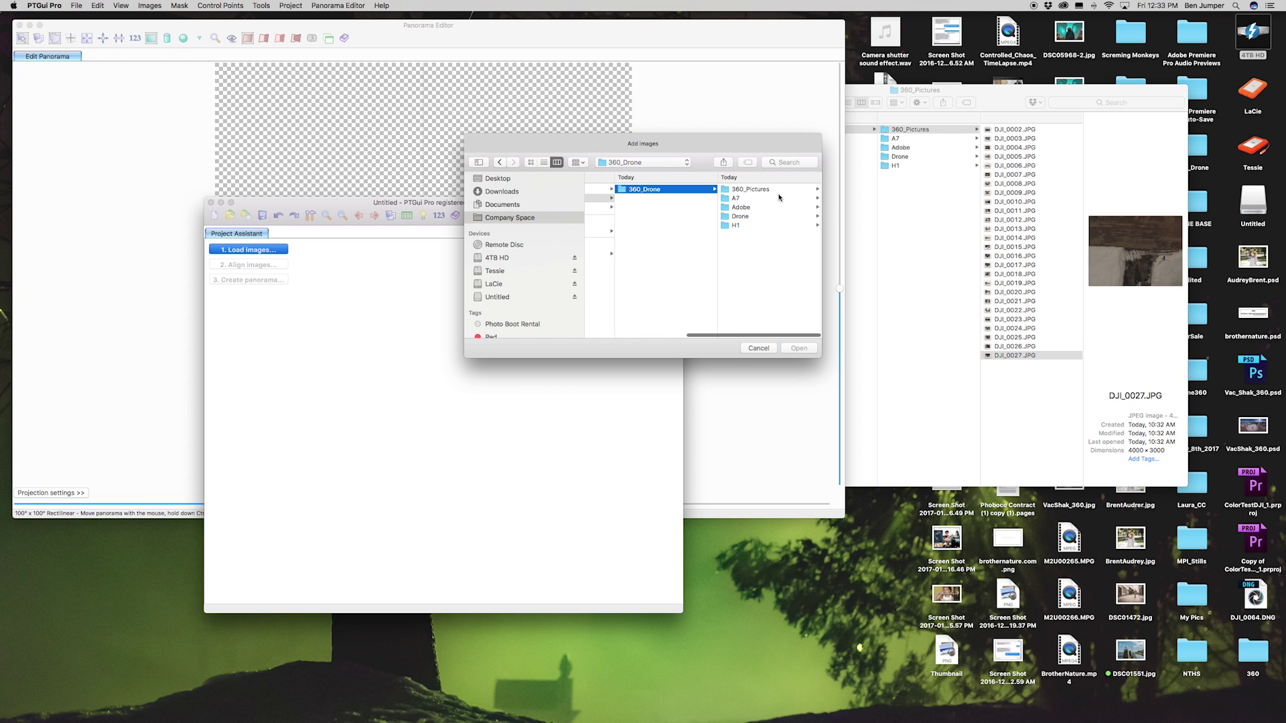
{"action": "left_click", "coordinate": [756, 190]}
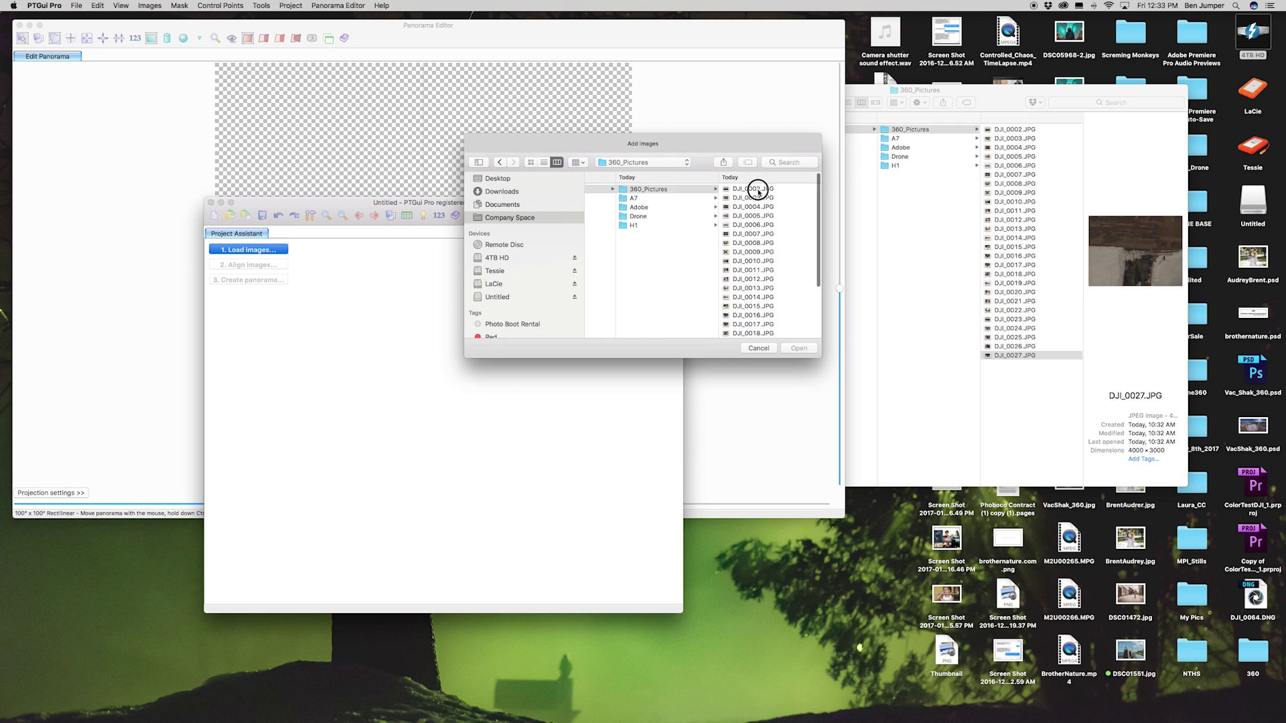
- Select all the DJI JPG photos with Cmd+A and load them into the project
{"action": "left_click", "coordinate": [758, 188]}
{"action": "key", "text": "super+a"}
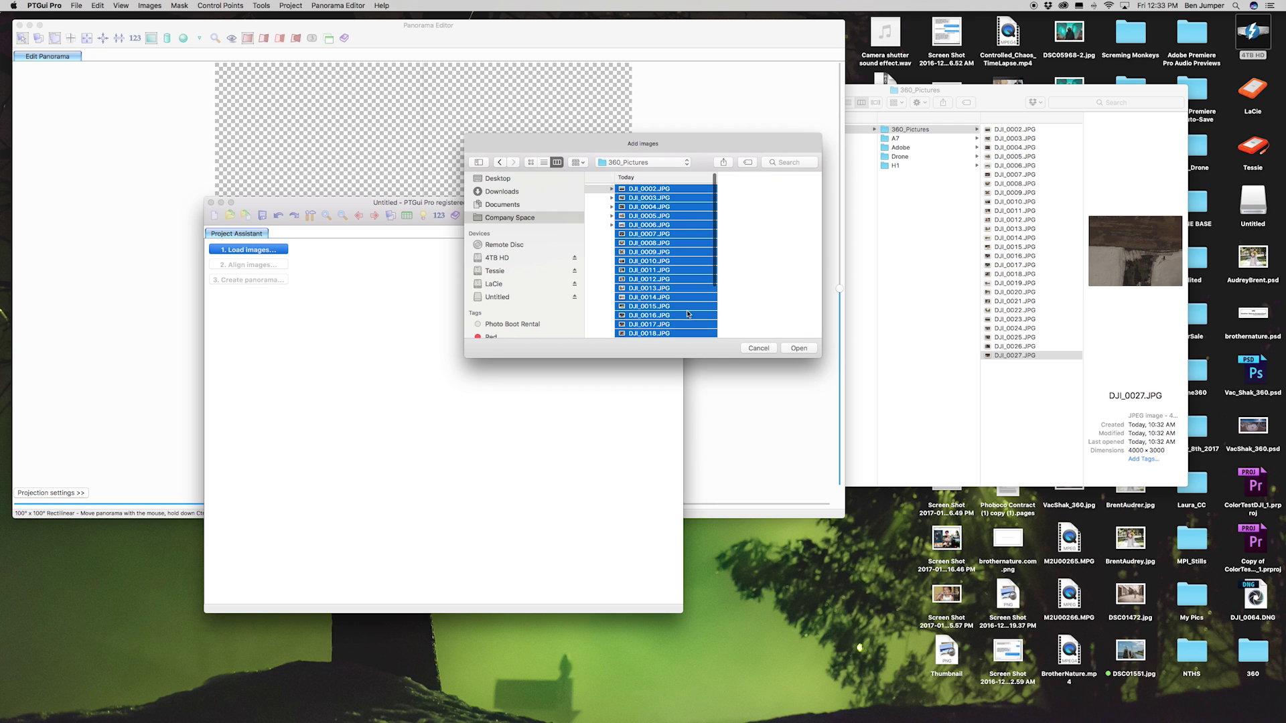
{"action": "left_click", "coordinate": [794, 349]}
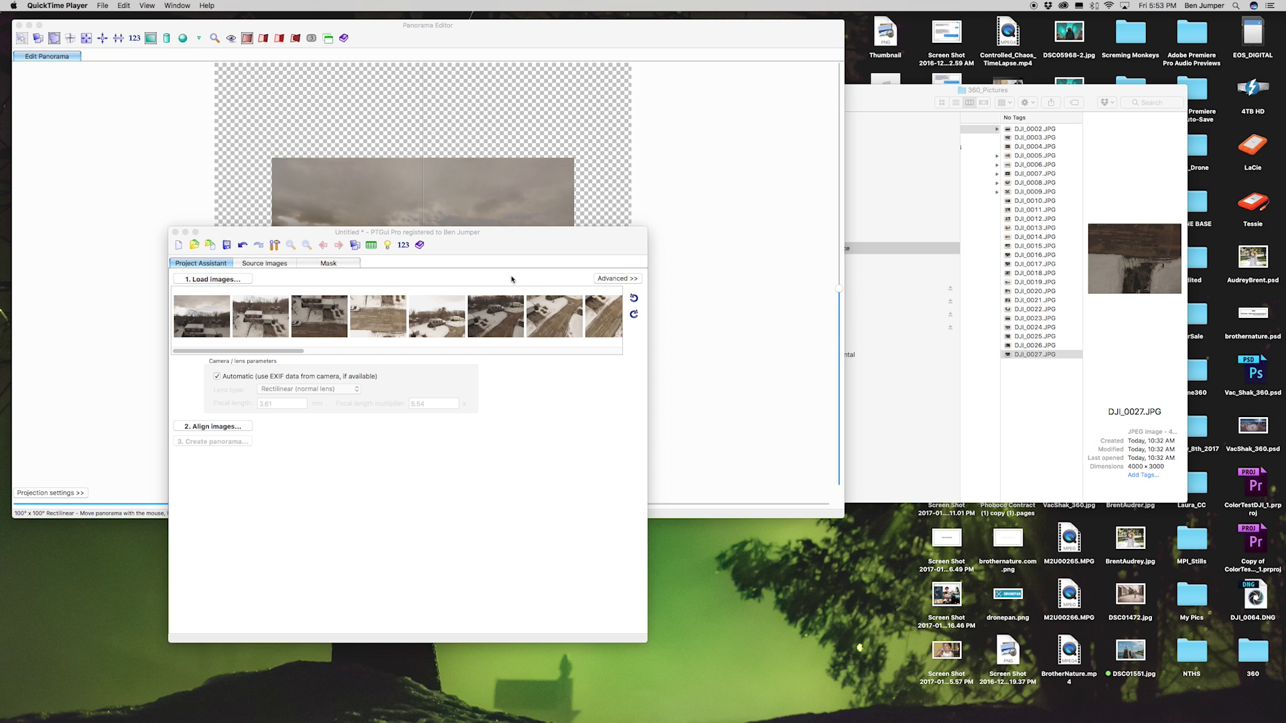
- Check 'Perform automatic exposure and color adjustment' under Advanced Project Settings
{"action": "left_click", "coordinate": [614, 279]}
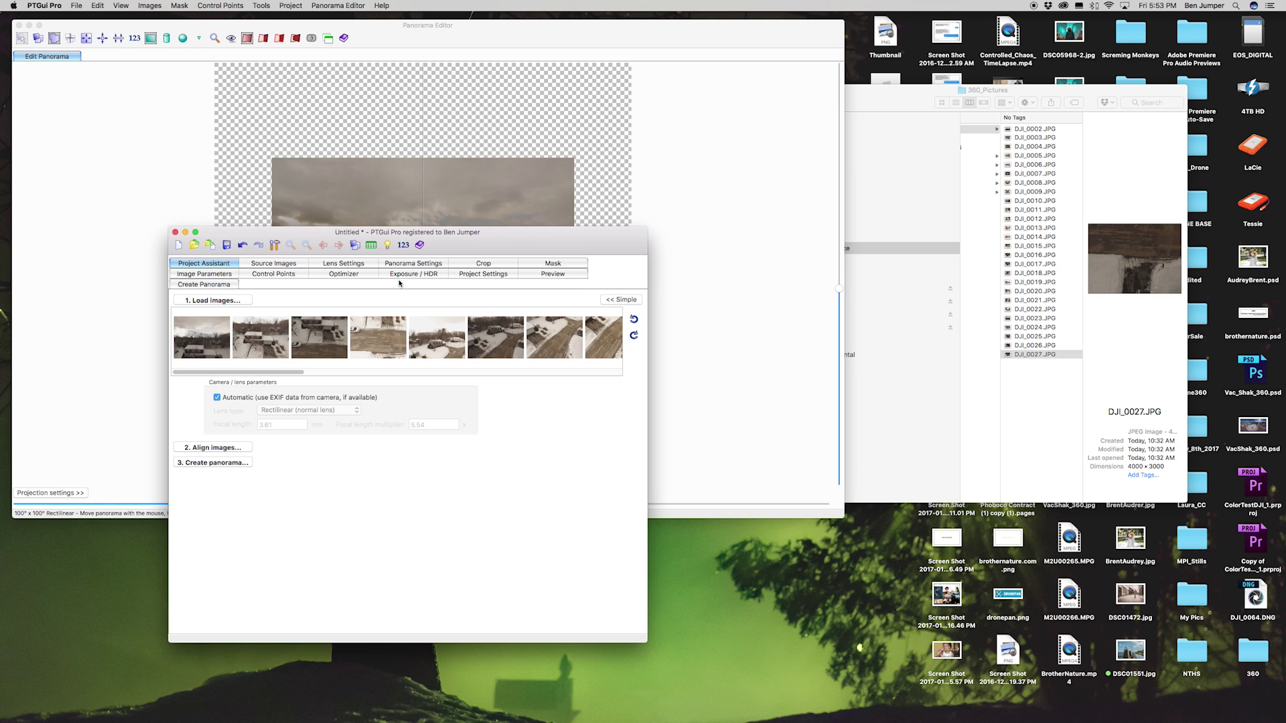
{"action": "left_click", "coordinate": [484, 274]}
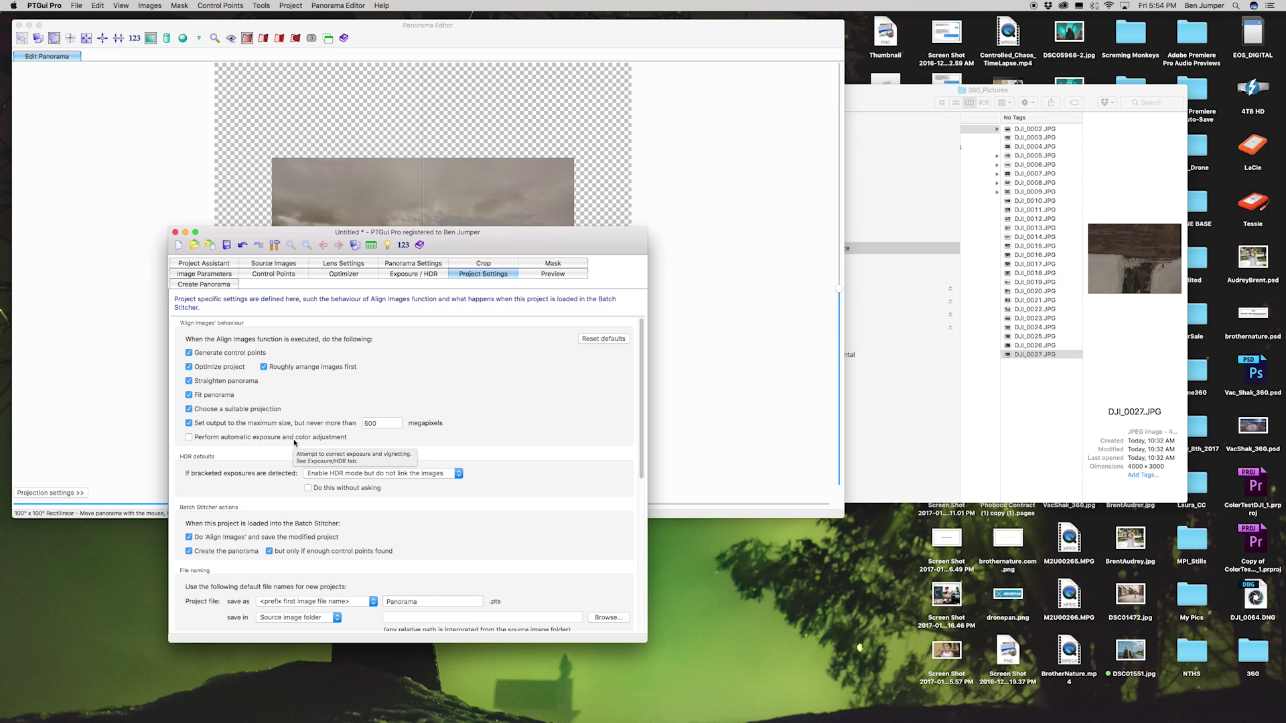
{"action": "left_click", "coordinate": [189, 437]}
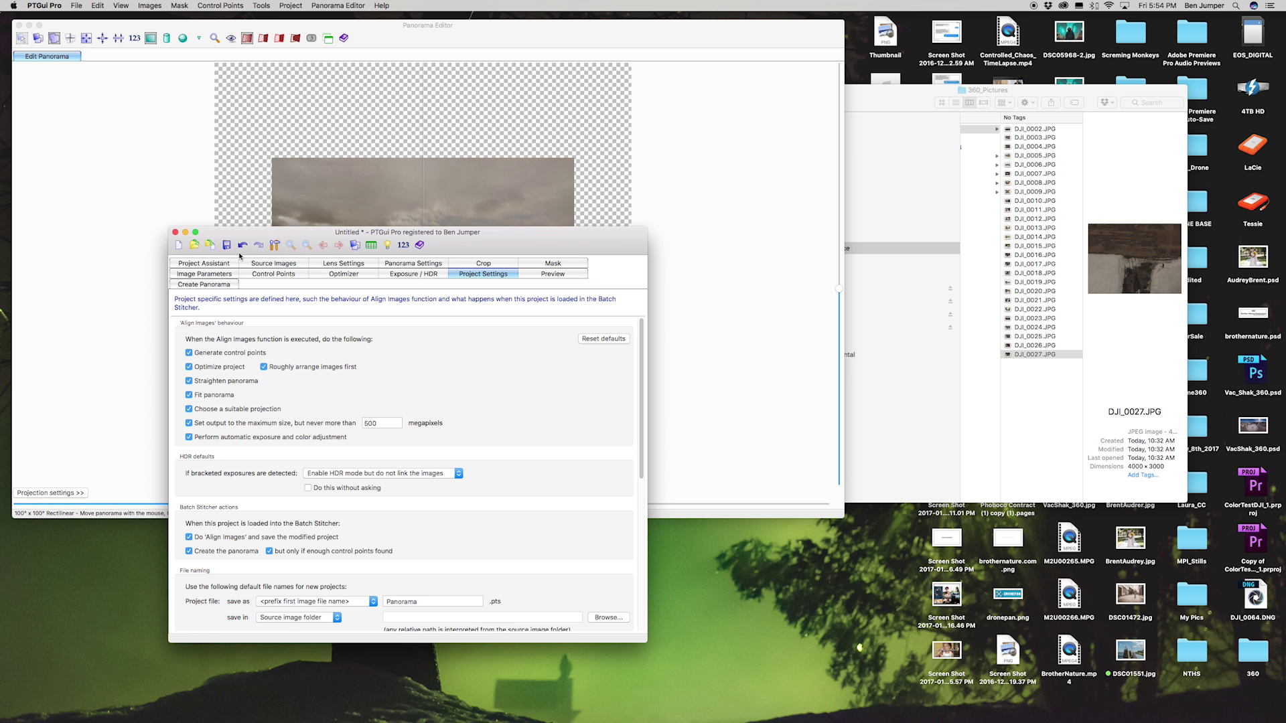
- Run '2. Align images...' from the Project Assistant to build the 360×180 equirectangular preview
{"action": "left_click", "coordinate": [204, 263]}
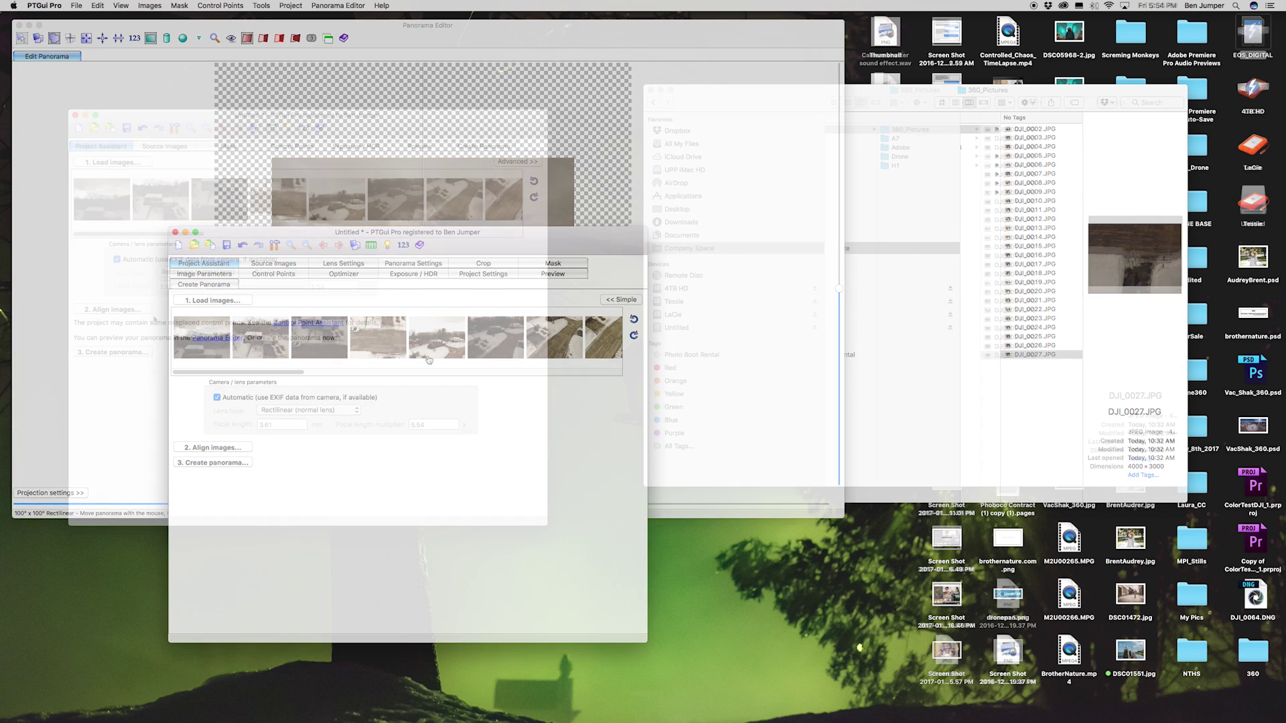
{"action": "left_click", "coordinate": [118, 310]}
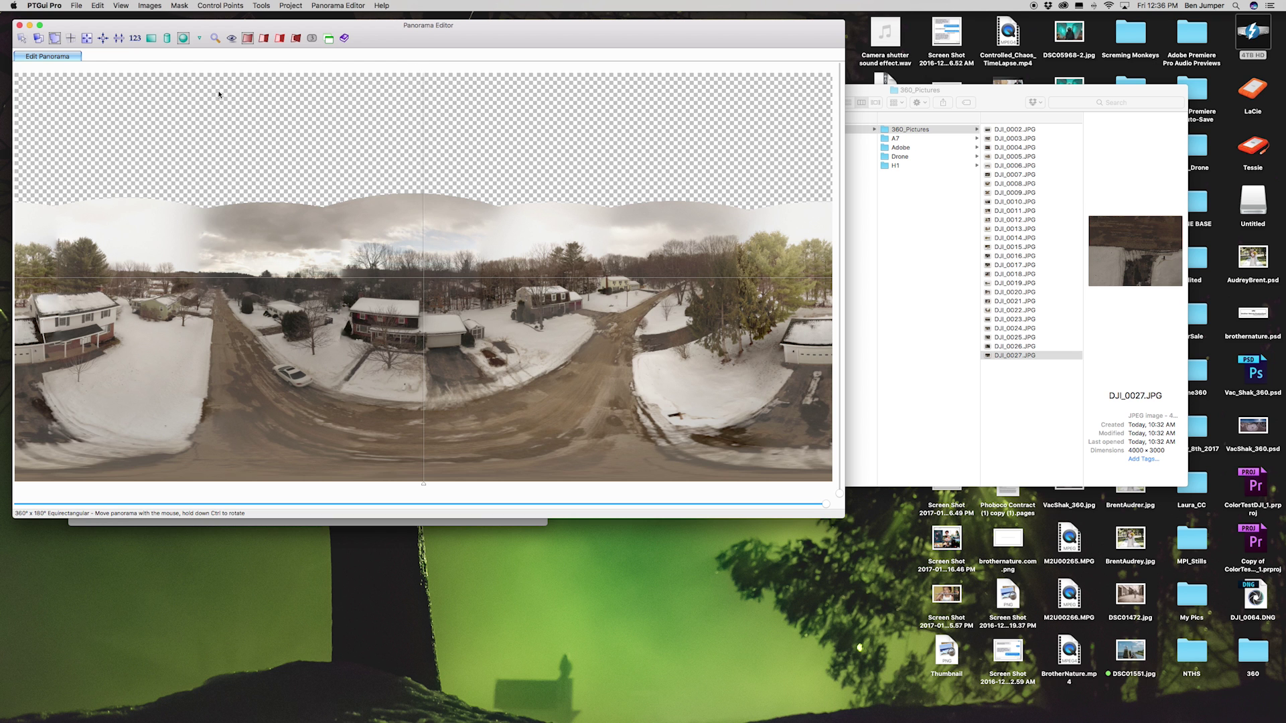
- Set the panorama width to 10000 (height 5000) and create the JPEG panorama
{"action": "left_click", "coordinate": [389, 523]}
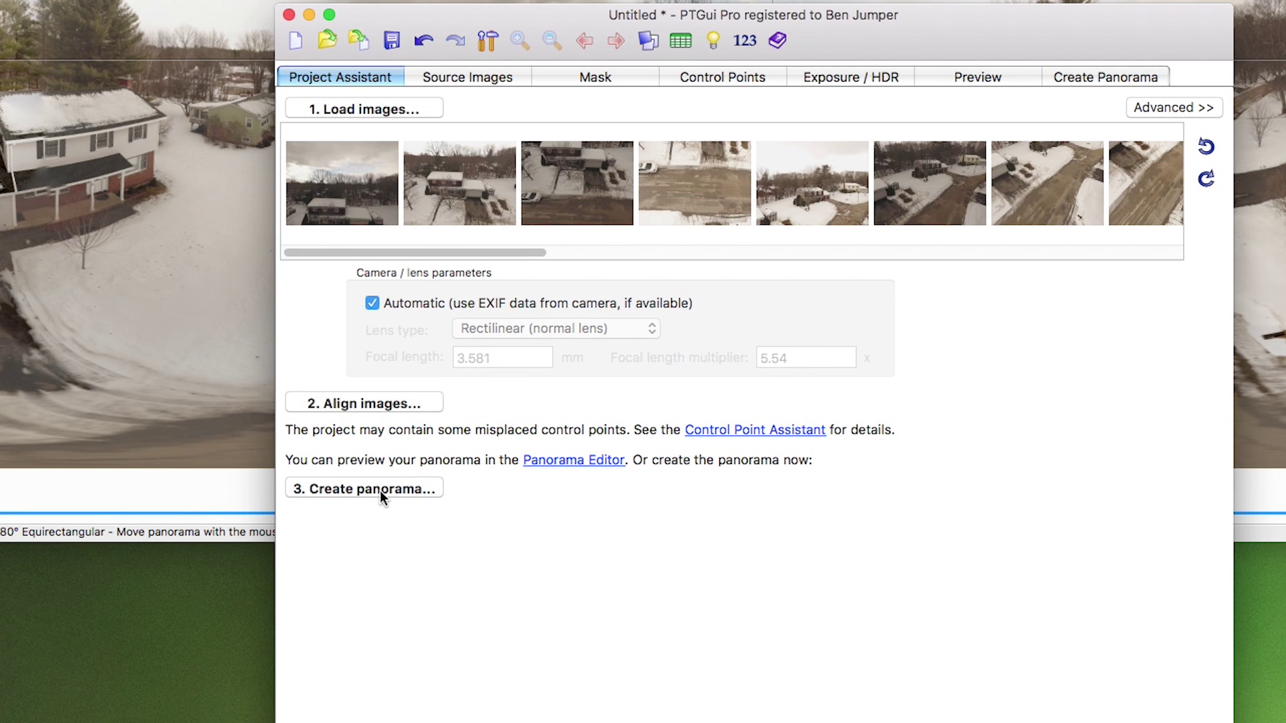
{"action": "left_click", "coordinate": [379, 490]}
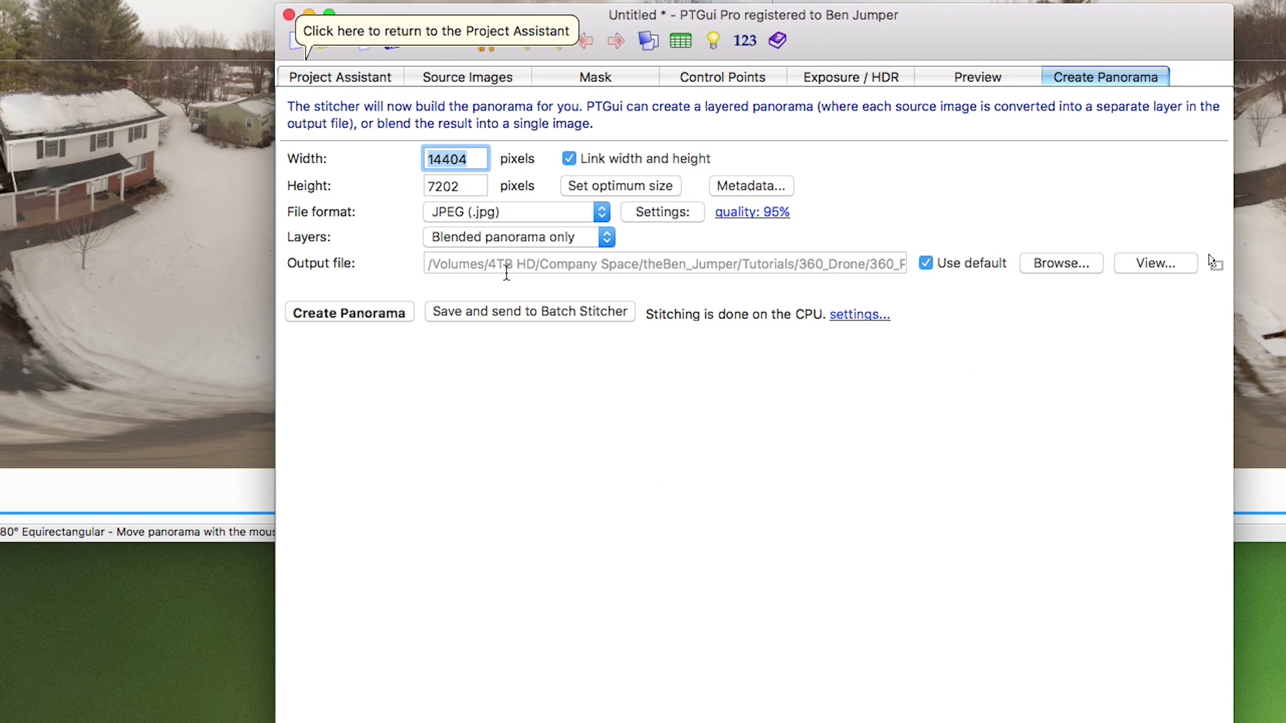
{"action": "type", "text": "1000"}
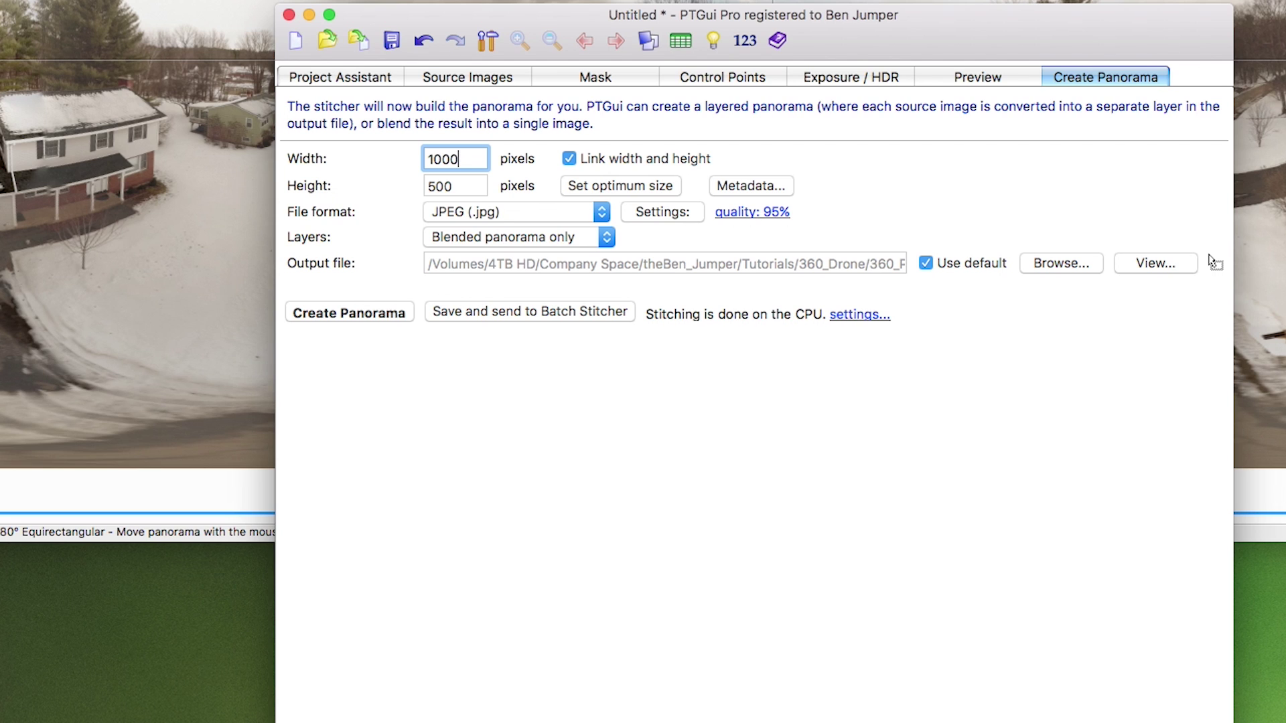
{"action": "type", "text": "0"}
{"action": "left_click", "coordinate": [339, 310]}
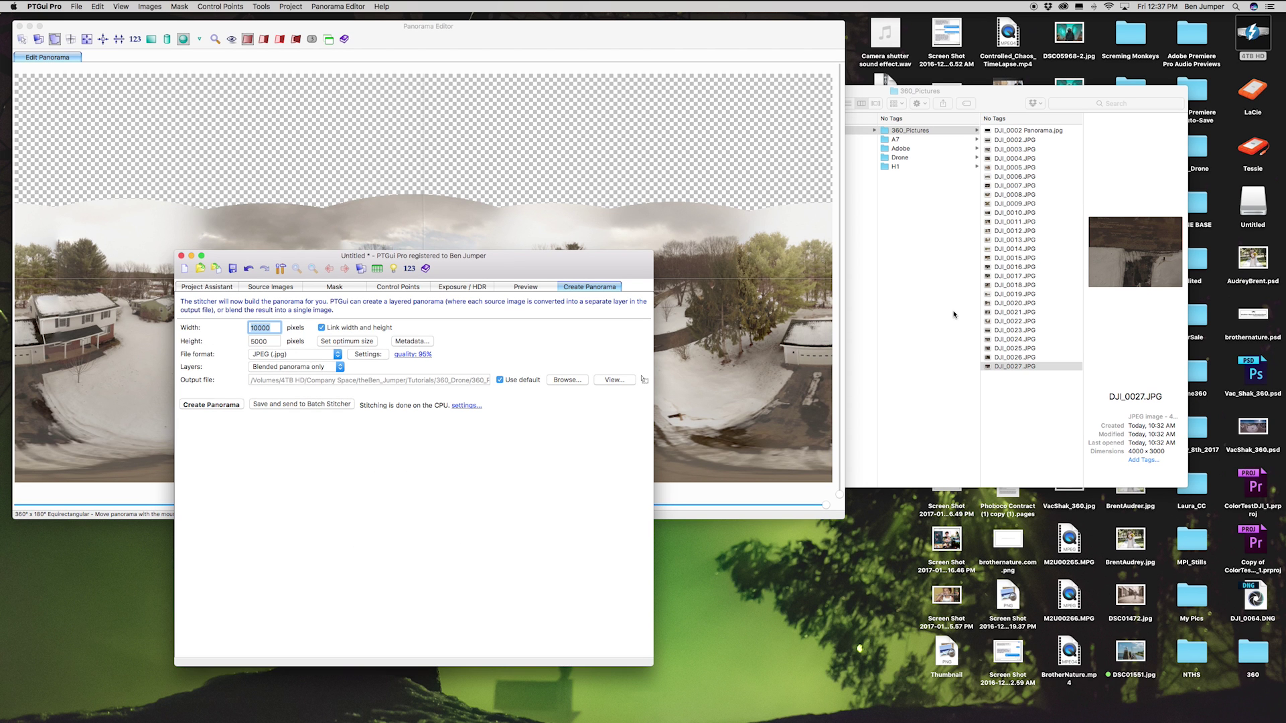
- Quick Look DJI_0002 Panorama.jpg in Finder to confirm 10000×5000, dismissing the battery notice
{"action": "left_click", "coordinate": [948, 288]}
{"action": "left_click_drag", "start_coordinate": [956, 101], "coordinate": [855, 116]}
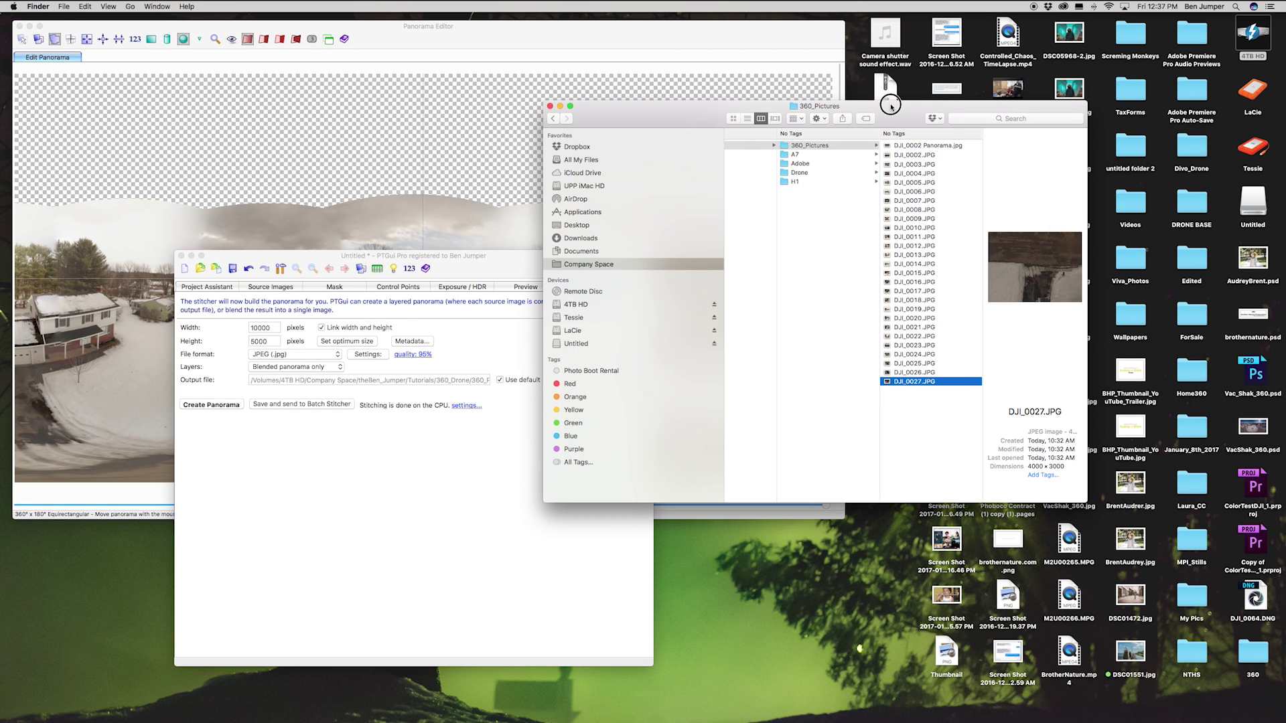
{"action": "key", "text": "alt+Up"}
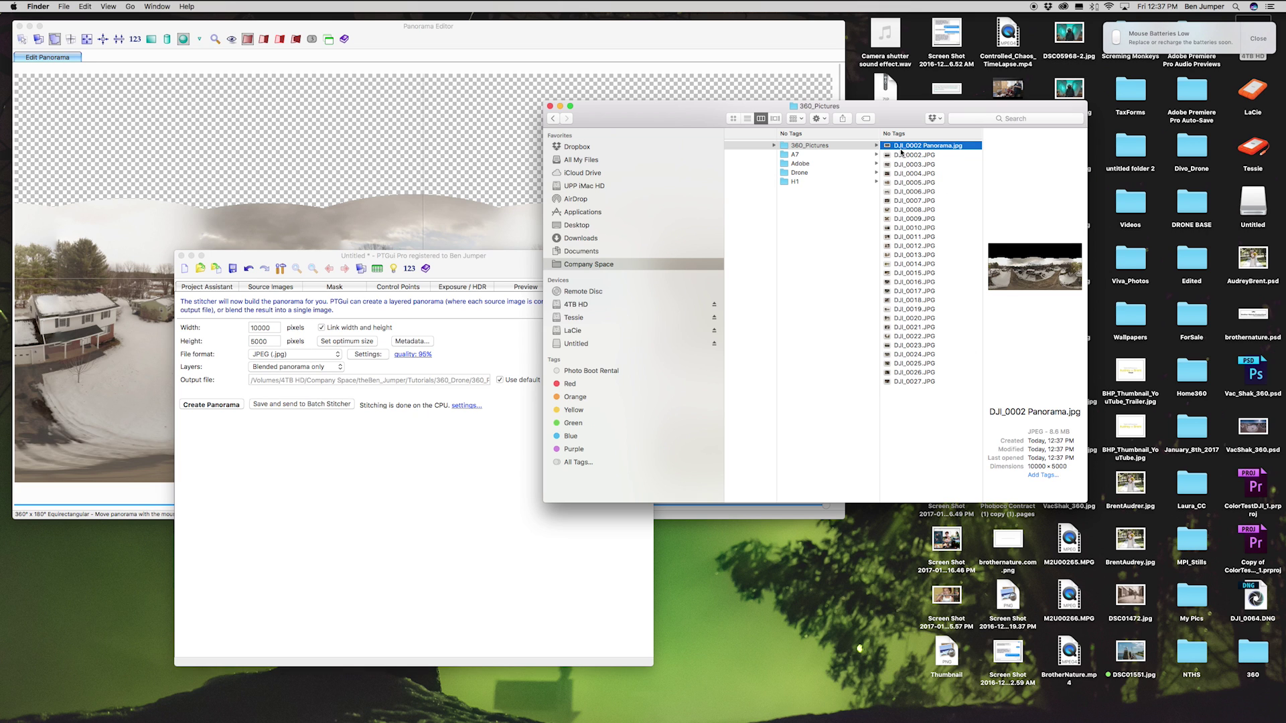
{"action": "key", "text": "space"}
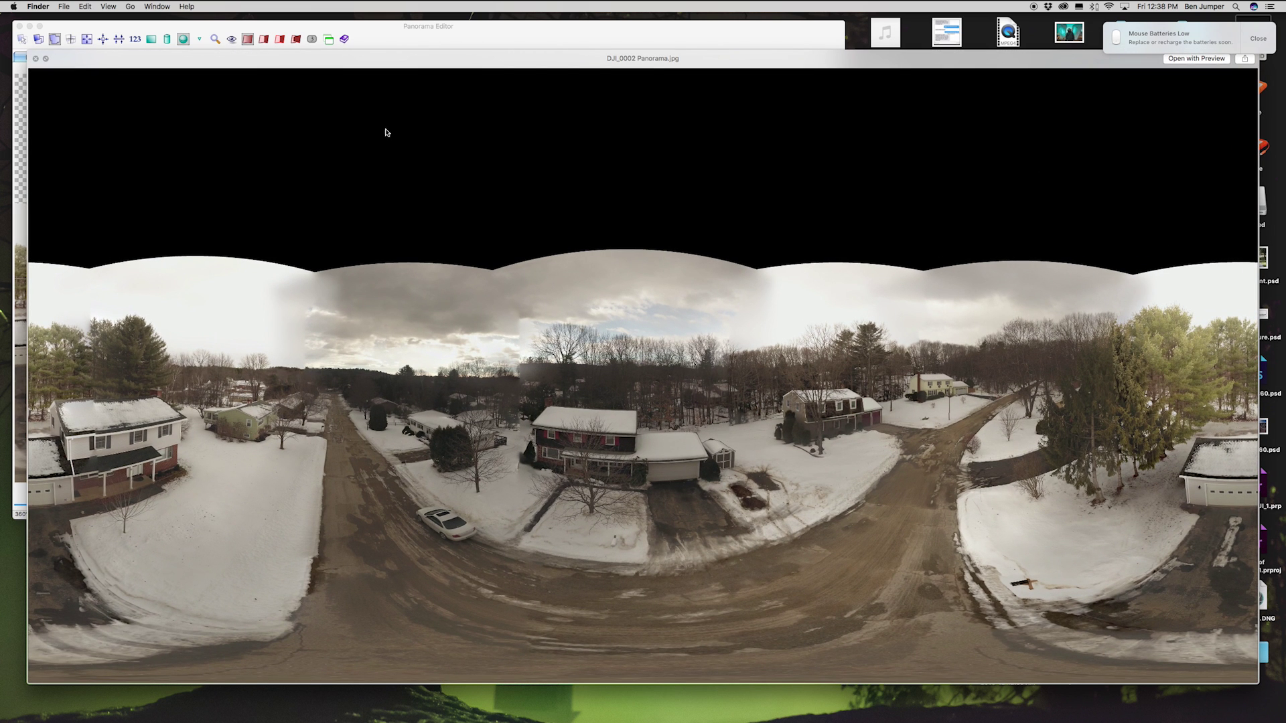
{"action": "left_click", "coordinate": [1257, 39]}
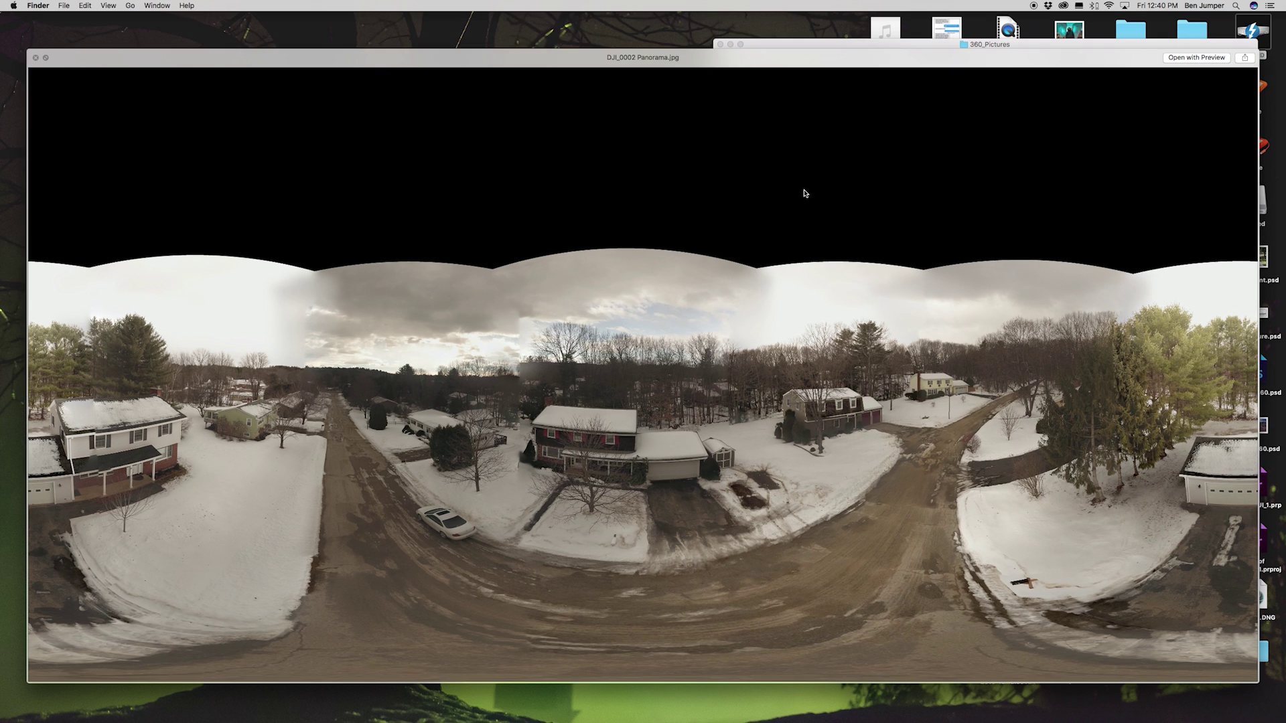
{"action": "key", "text": "space"}
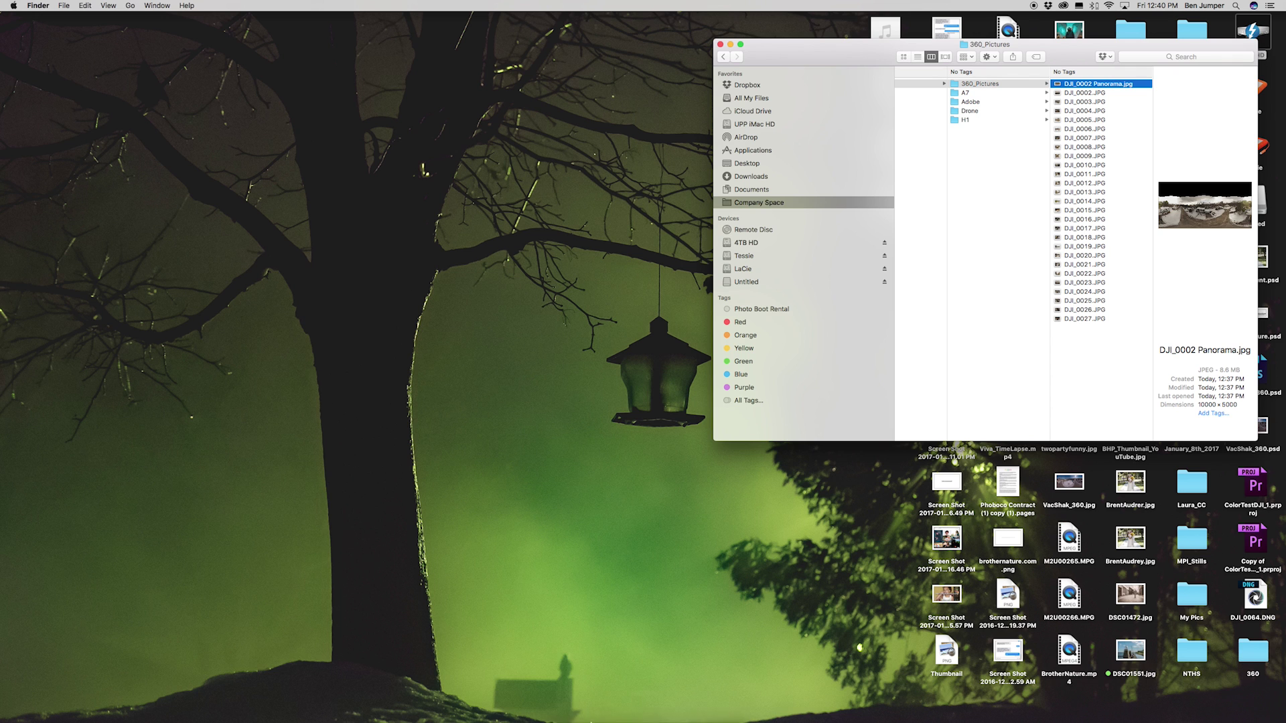
- Launch Exif Editor and drag DJI_0002 Panorama.jpg into it
{"action": "mouse_move", "coordinate": [576, 710]}
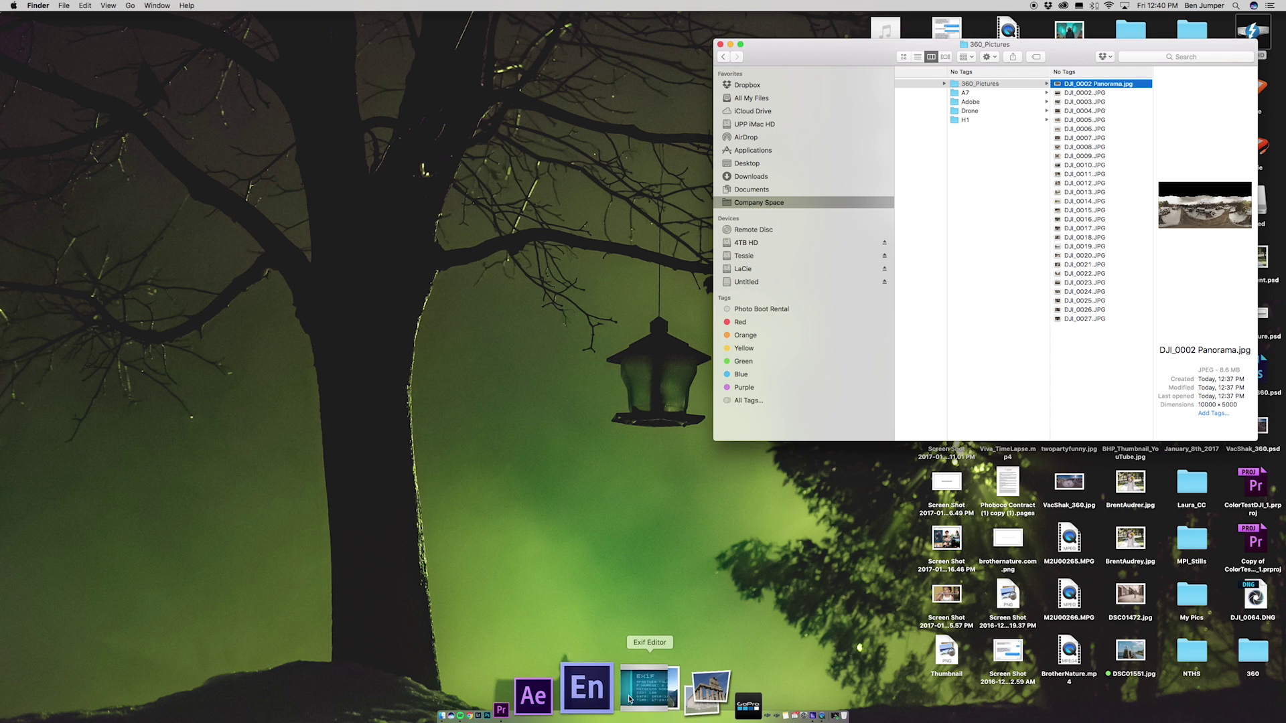
{"action": "left_click", "coordinate": [629, 699]}
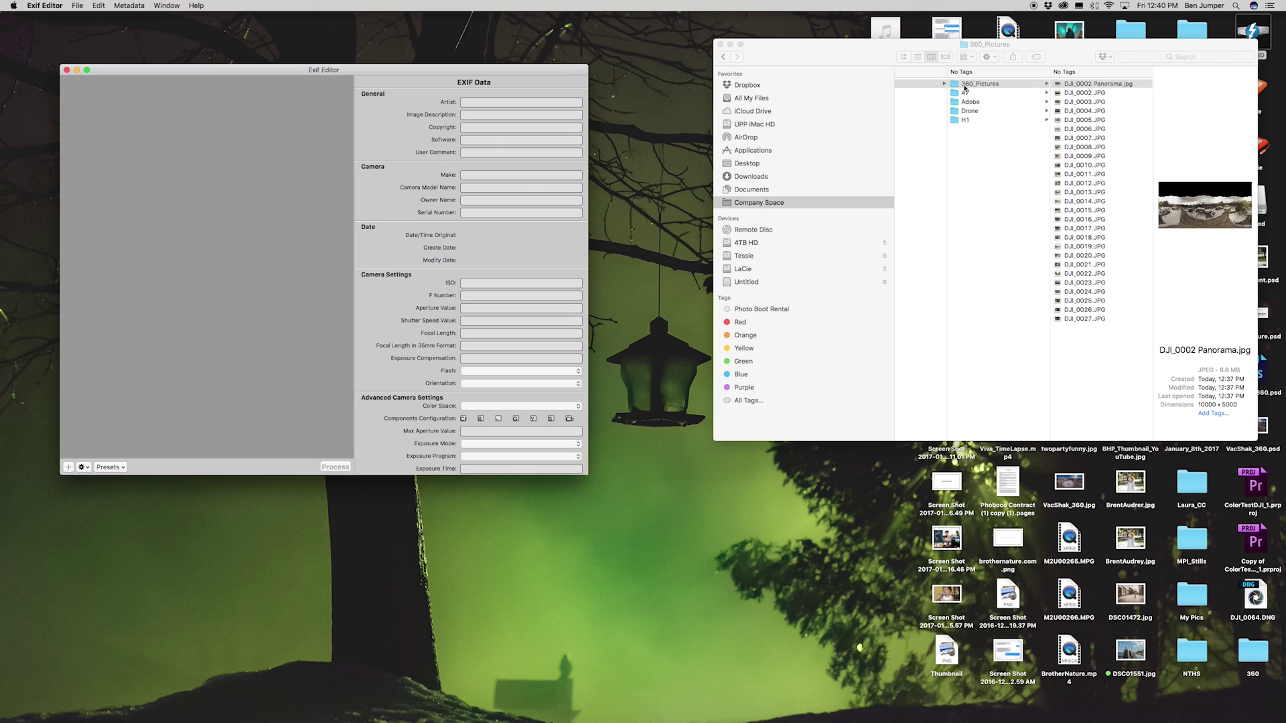
{"action": "left_click_drag", "start_coordinate": [1080, 85], "coordinate": [255, 161]}
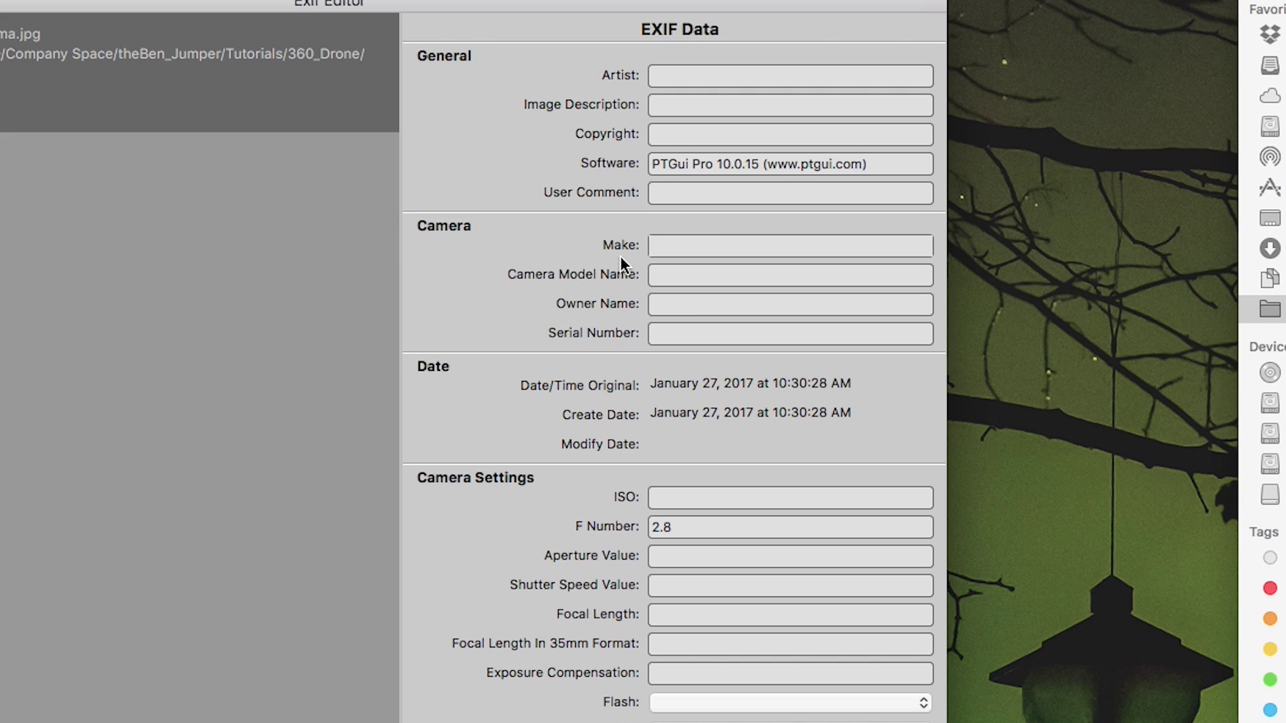
- Set Make to RICOH and Camera Model Name to RICOH THETA S, then process the file
{"action": "type", "text": "RICHO"}
{"action": "key", "text": "BackSpace"}
{"action": "key", "text": "BackSpace"}
{"action": "type", "text": "OH"}
{"action": "left_click", "coordinate": [790, 274]}
{"action": "type", "text": "RICOH THETA S"}
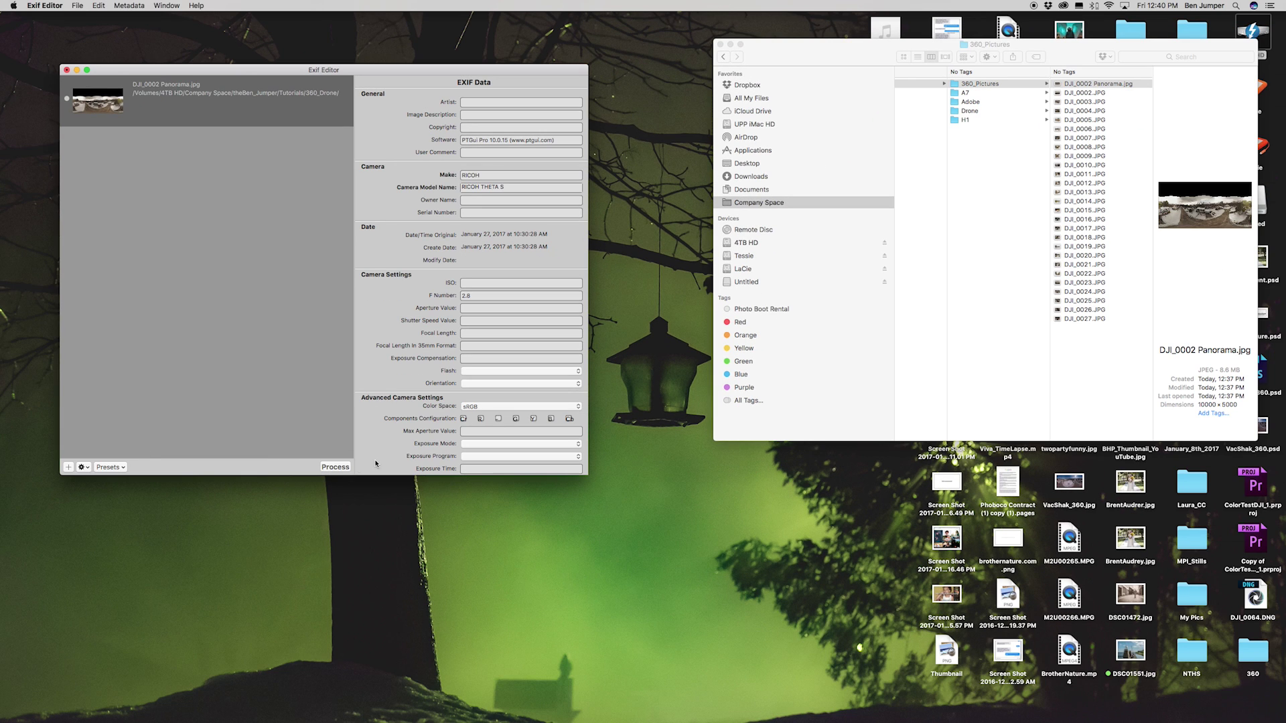
{"action": "left_click", "coordinate": [334, 467]}
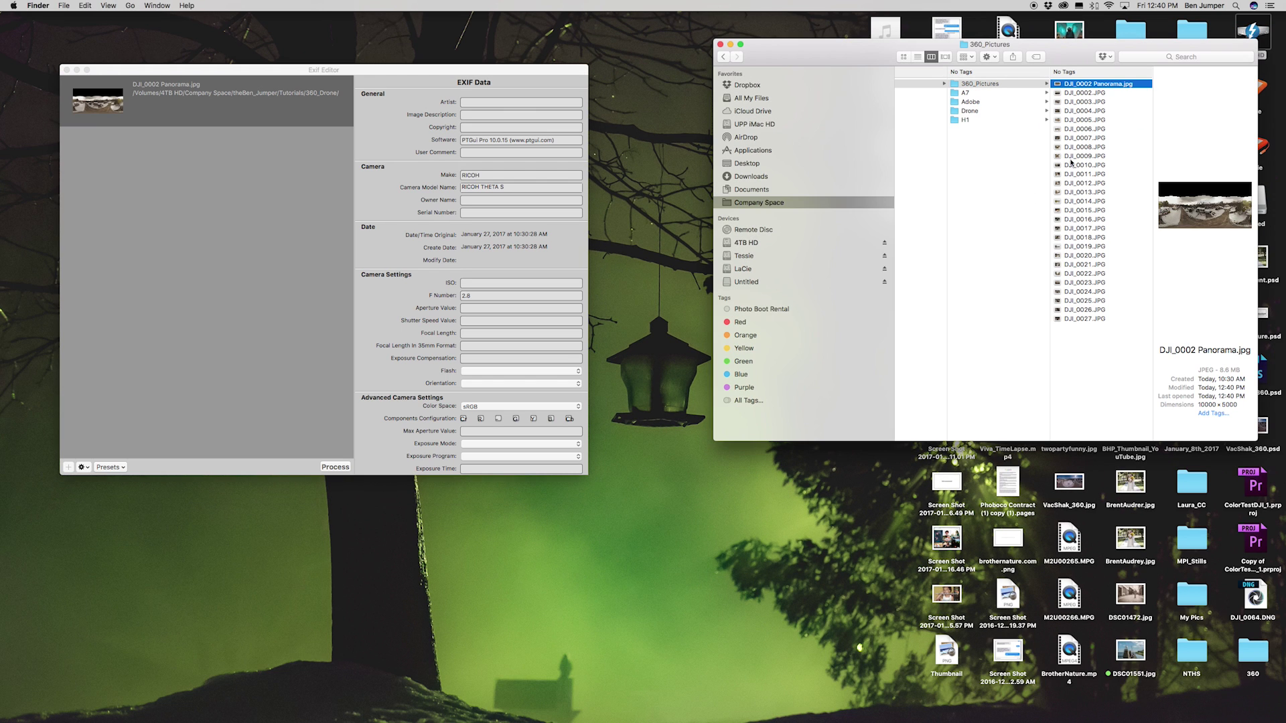
- Verify the new RICOH THETA S tags in the file's Get Info window
{"action": "key", "text": "super+i"}
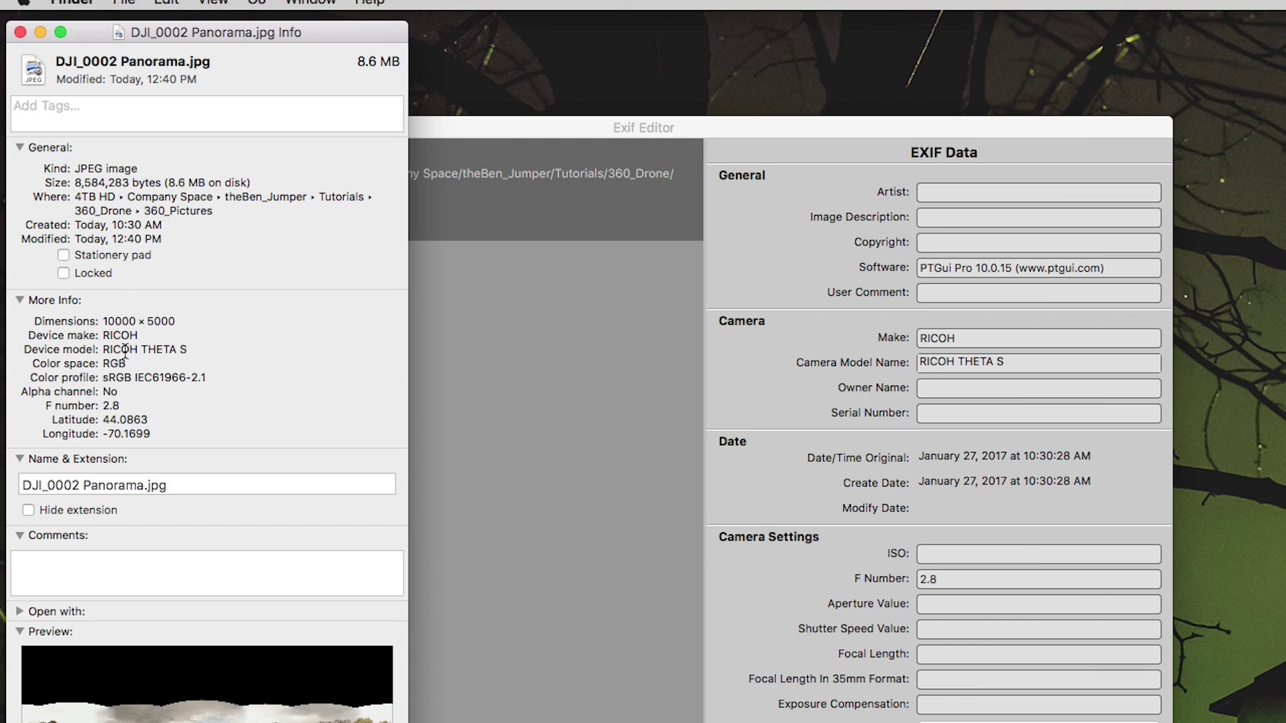
{"action": "left_click", "coordinate": [20, 31]}
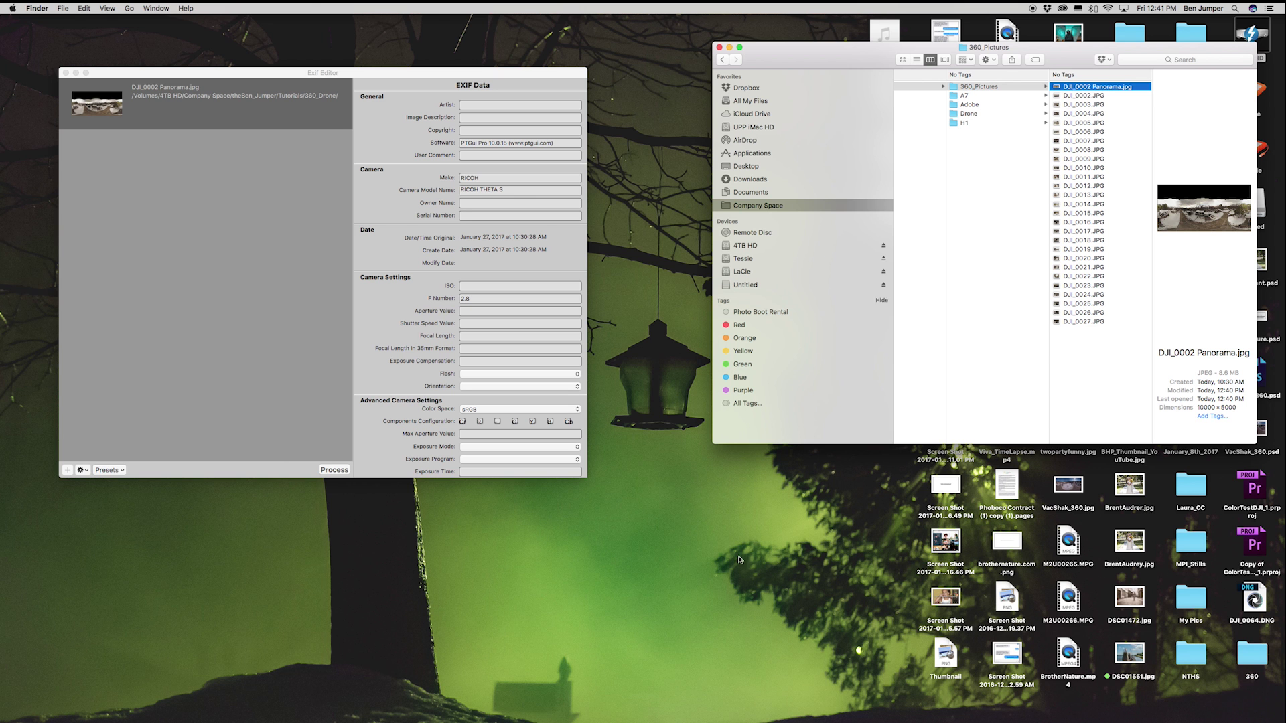
{"action": "mouse_move", "coordinate": [700, 710]}
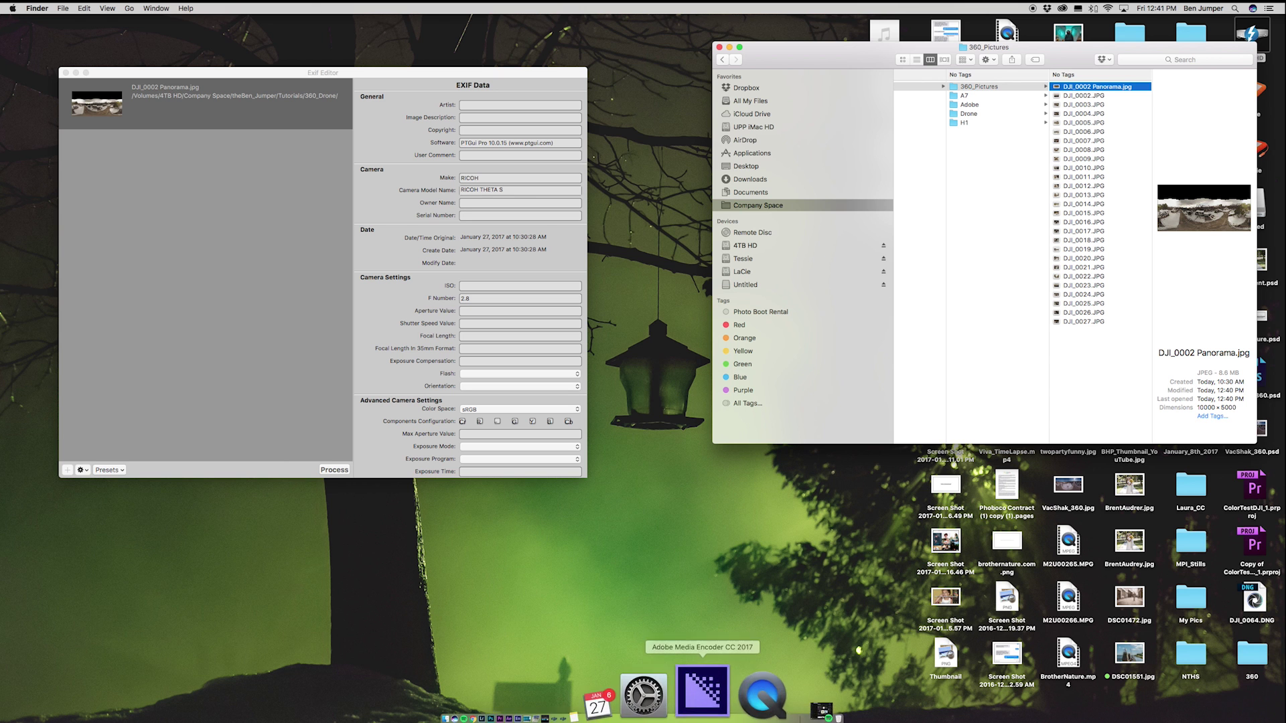
- Post DJI_0002 Panorama.jpg to Facebook as an Only me 360 photo, then pan and open it full-size
{"action": "left_click_drag", "start_coordinate": [589, 704], "coordinate": [422, 139]}
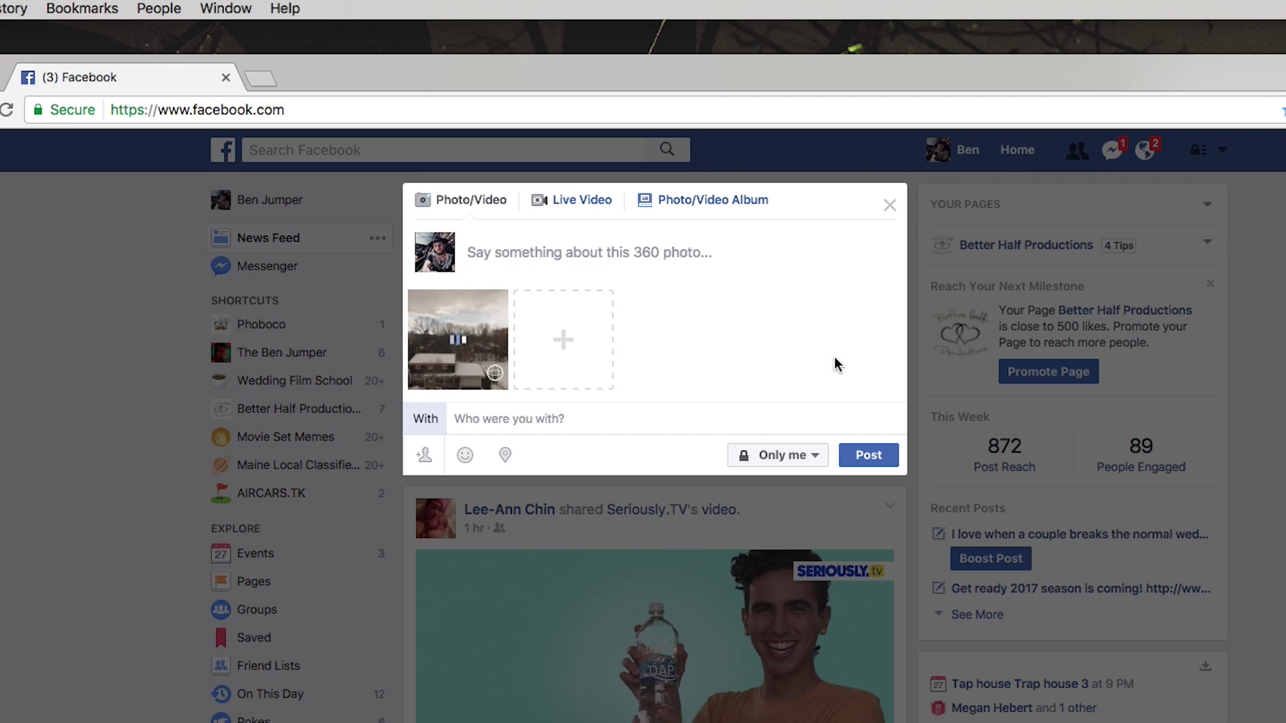
{"action": "left_click", "coordinate": [870, 455]}
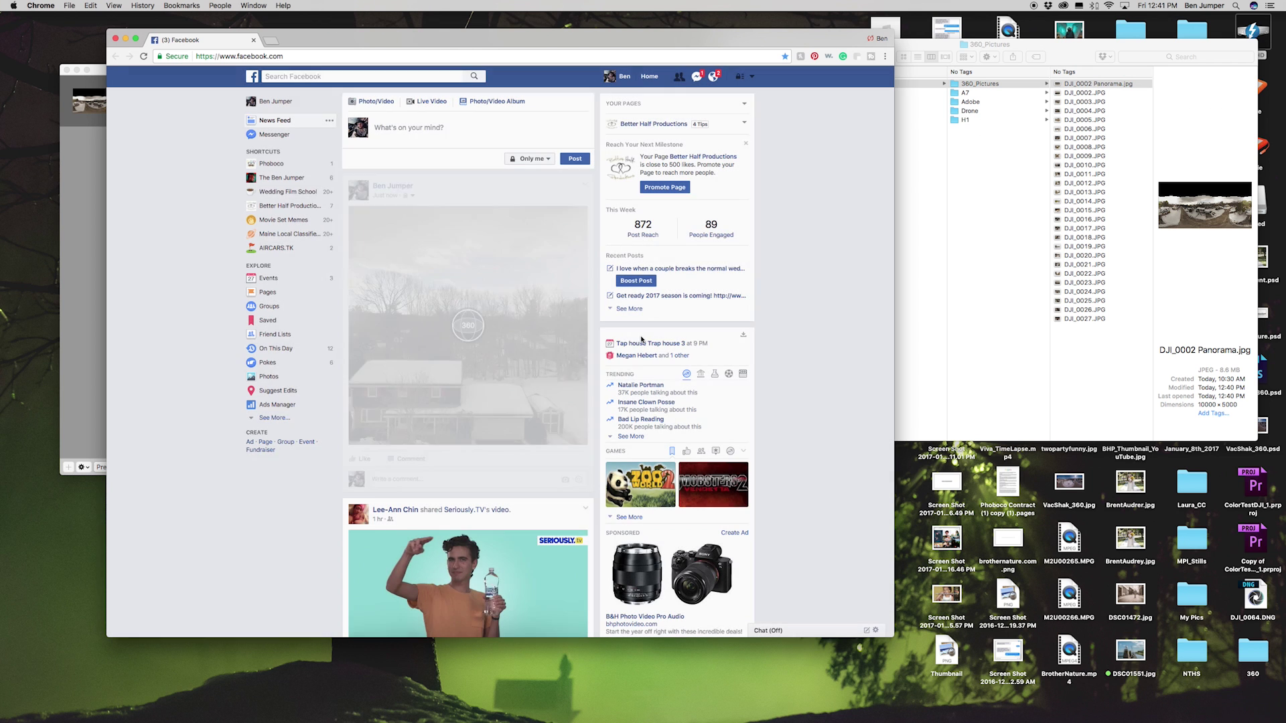
{"action": "left_click_drag", "start_coordinate": [564, 322], "coordinate": [512, 335]}
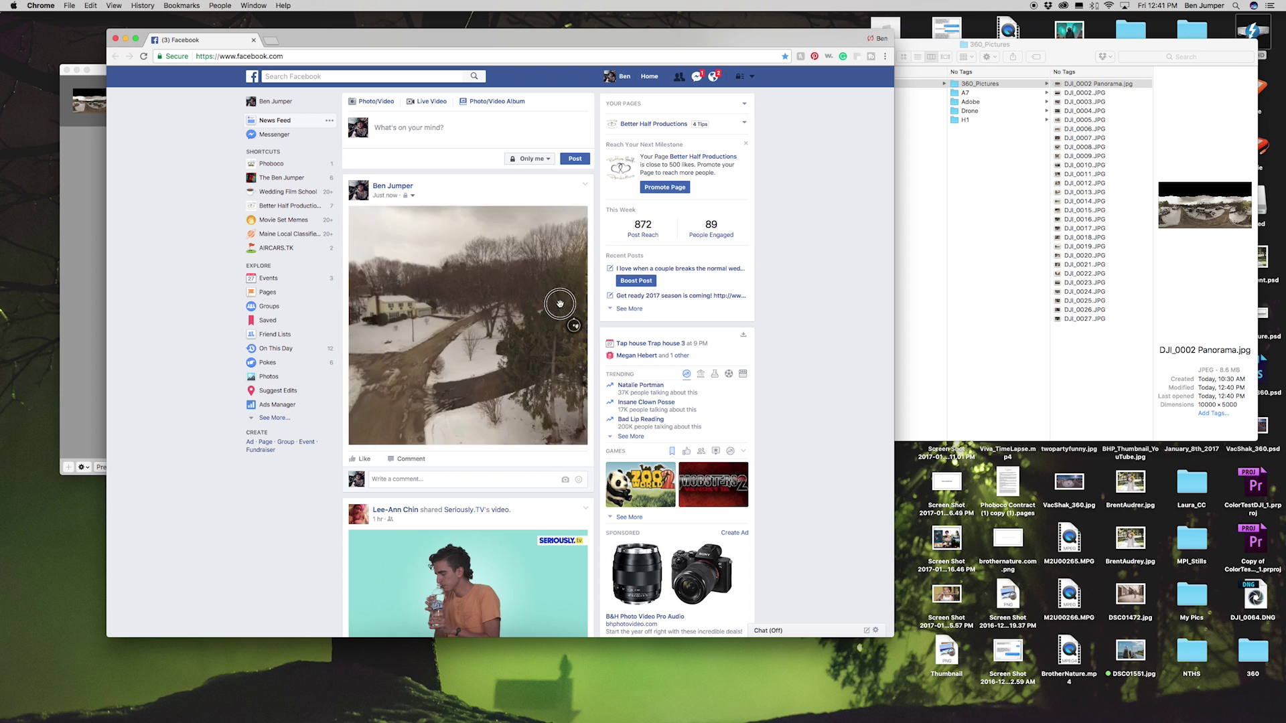
{"action": "left_click", "coordinate": [485, 322]}
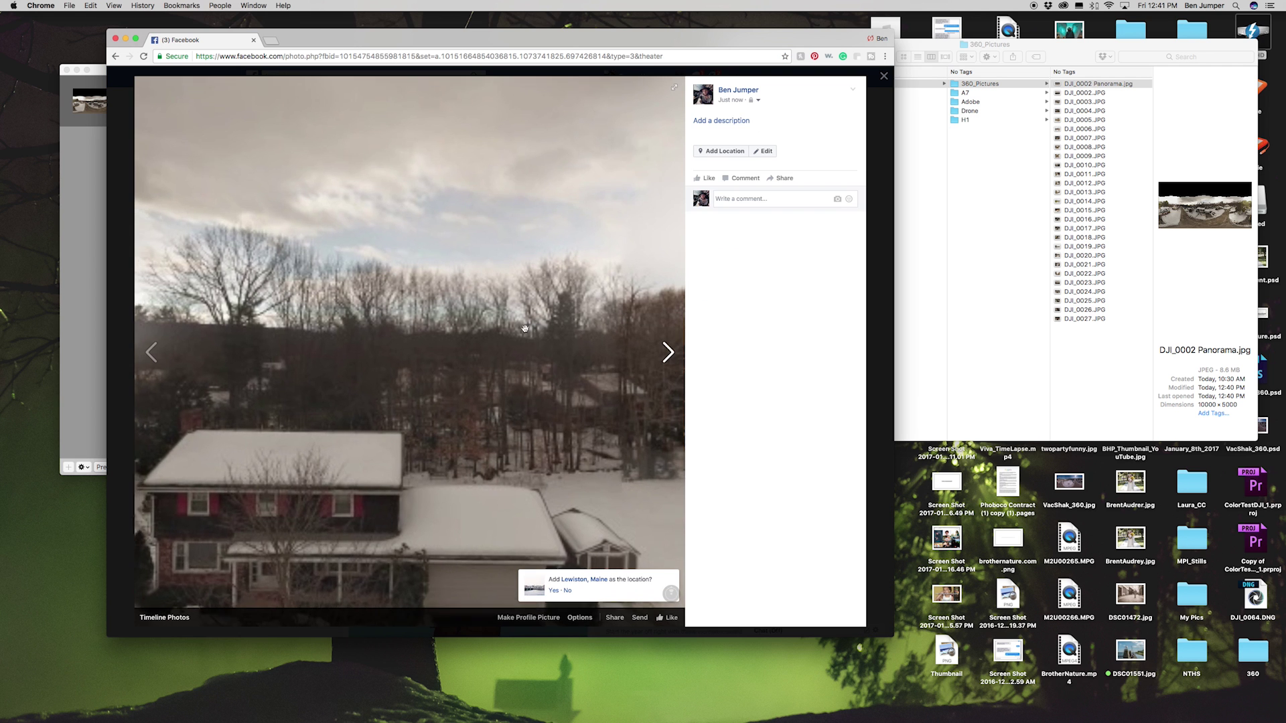
- Pan the 360 photo from the road and cloudy sky down to the snowy red house and driveway
{"action": "left_click_drag", "start_coordinate": [524, 328], "coordinate": [460, 410]}
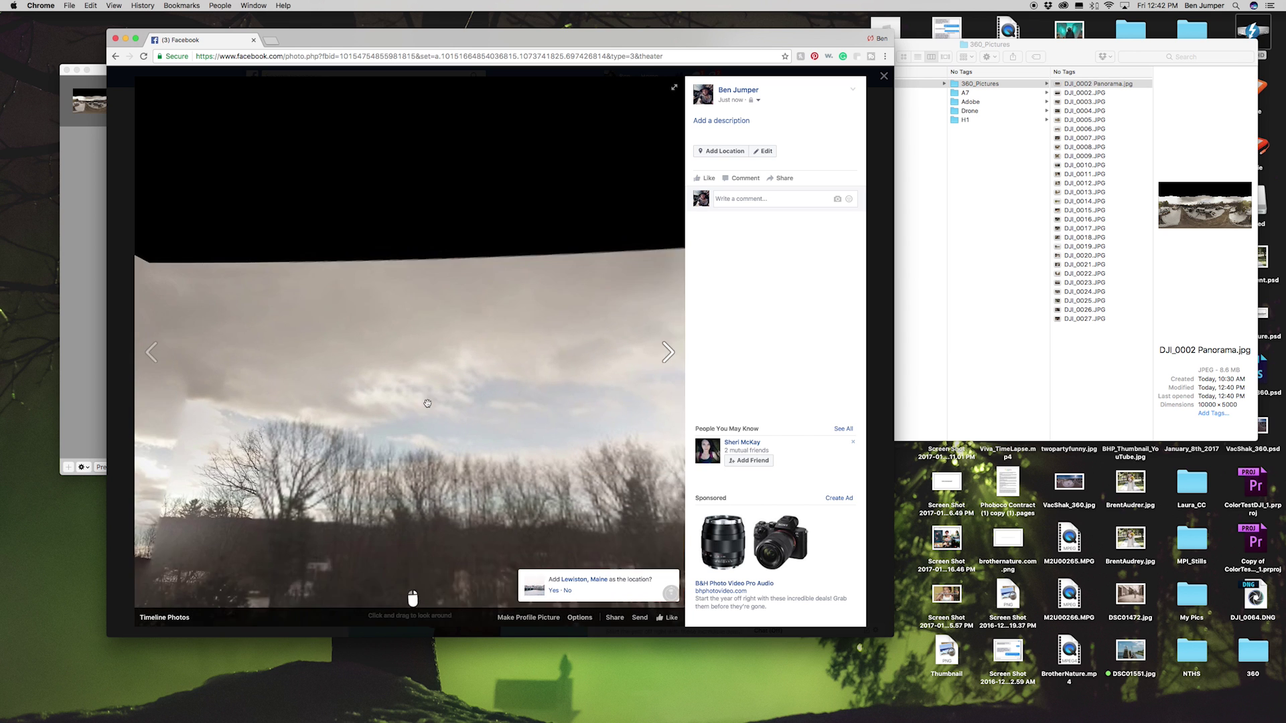
{"action": "left_click_drag", "start_coordinate": [427, 403], "coordinate": [400, 445]}
{"action": "left_click_drag", "start_coordinate": [417, 498], "coordinate": [320, 398]}
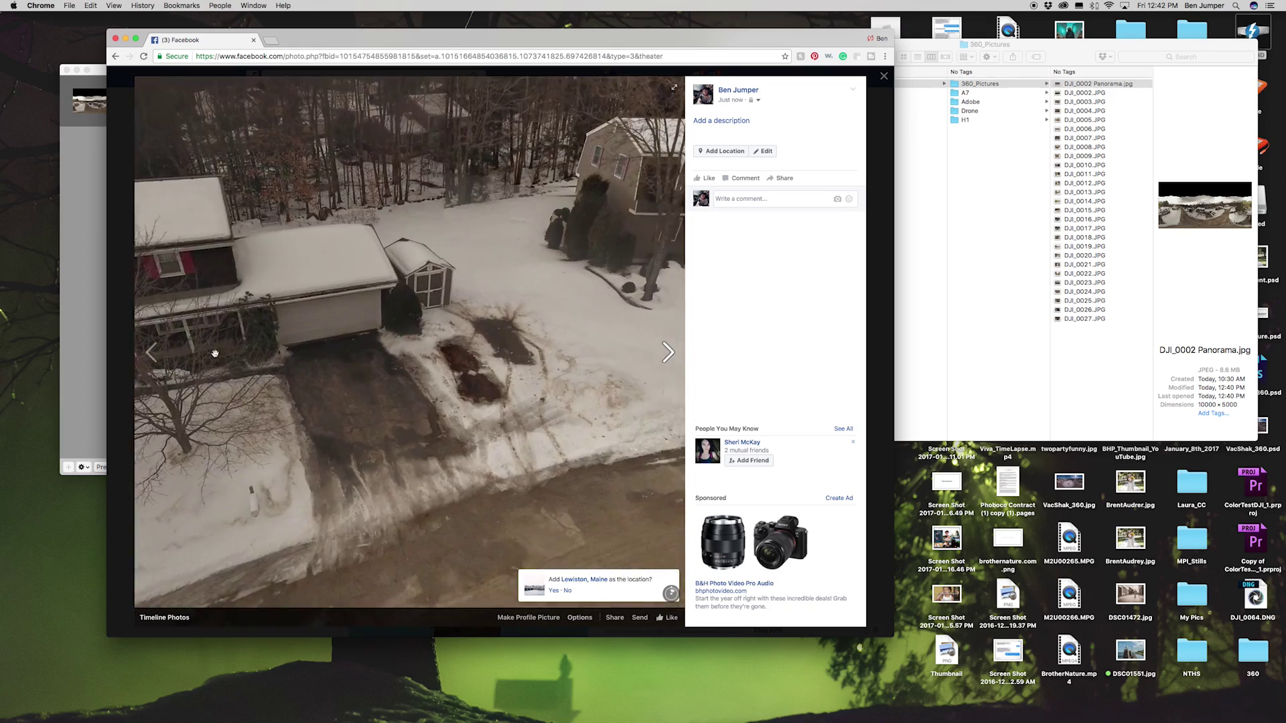
{"action": "left_click_drag", "start_coordinate": [215, 353], "coordinate": [476, 386]}
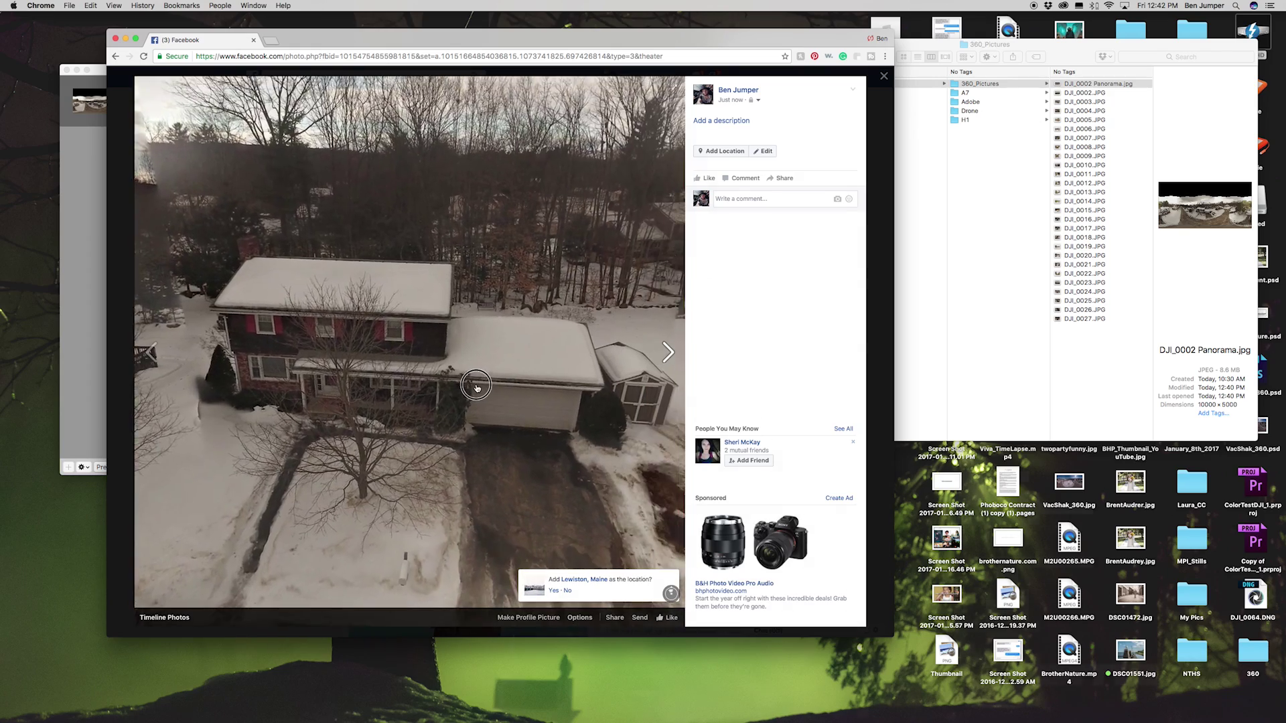